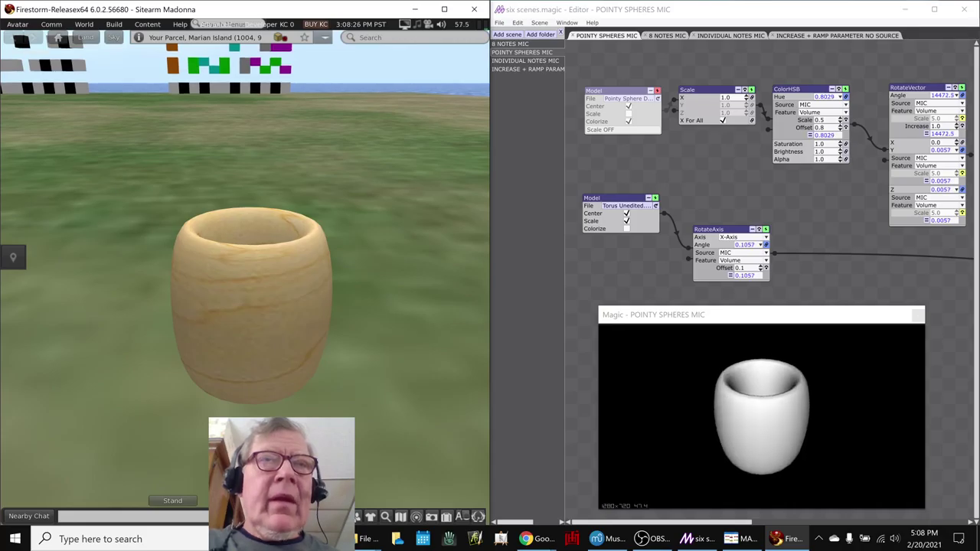
# Open Firestorm's Build tools, move the floater into view, and select the tube shape
pyautogui.click(114, 23)
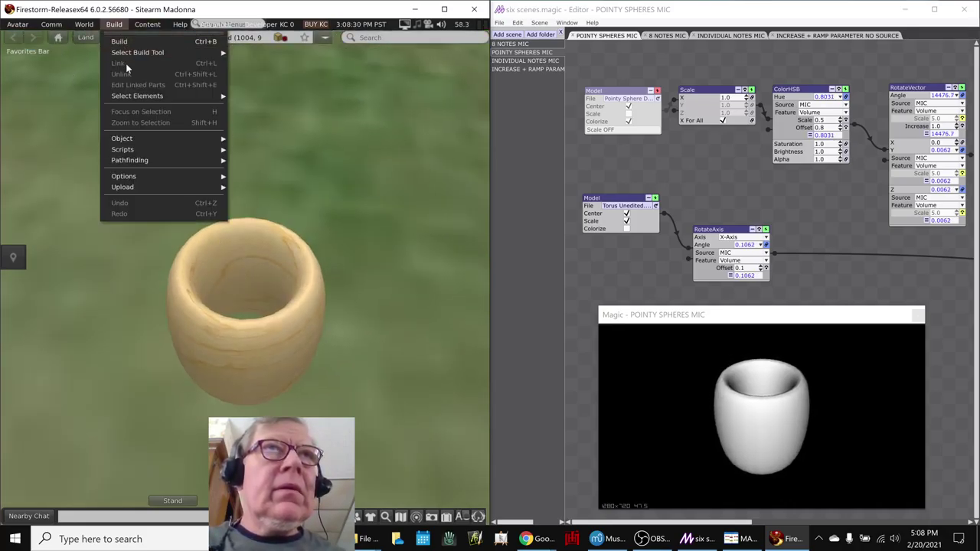
pyautogui.click(128, 42)
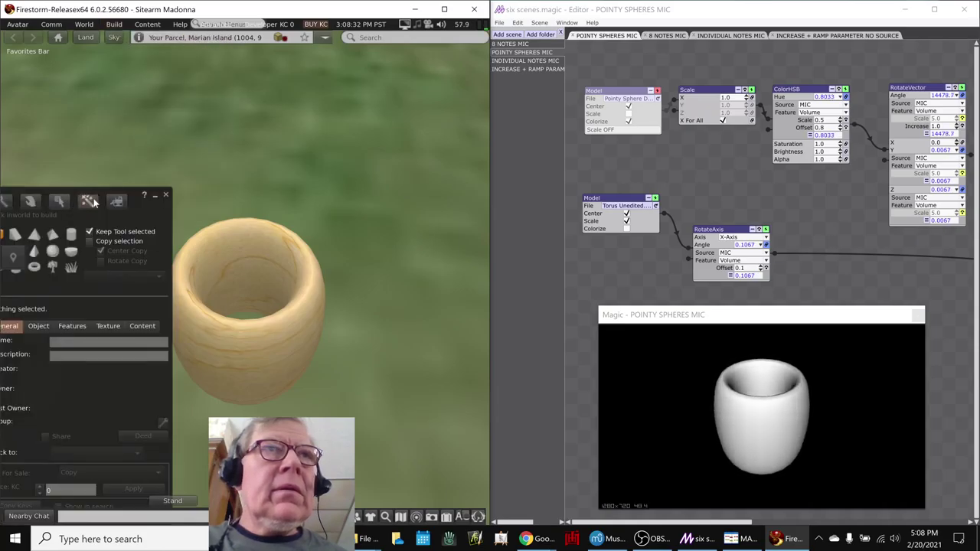
pyautogui.moveTo(134, 213); pyautogui.dragTo(211, 147)
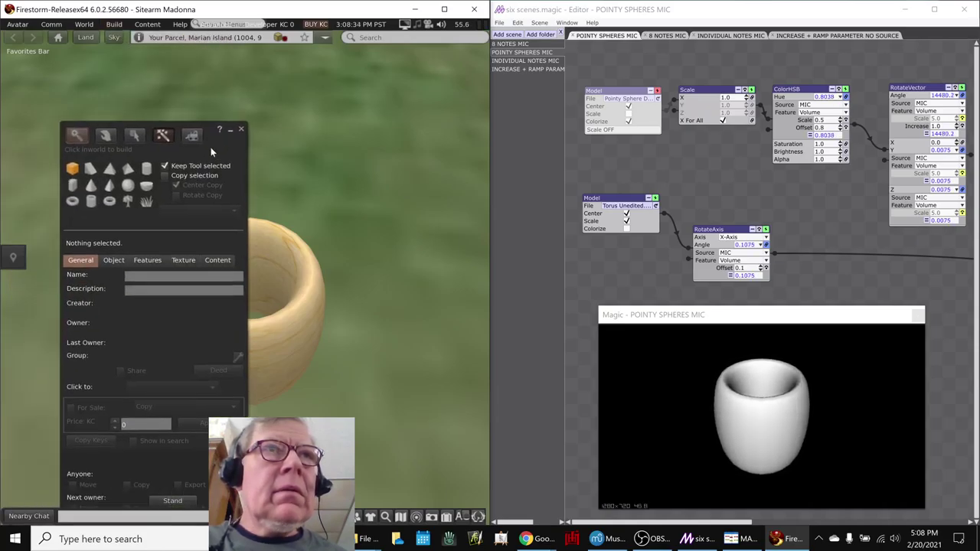
pyautogui.click(91, 202)
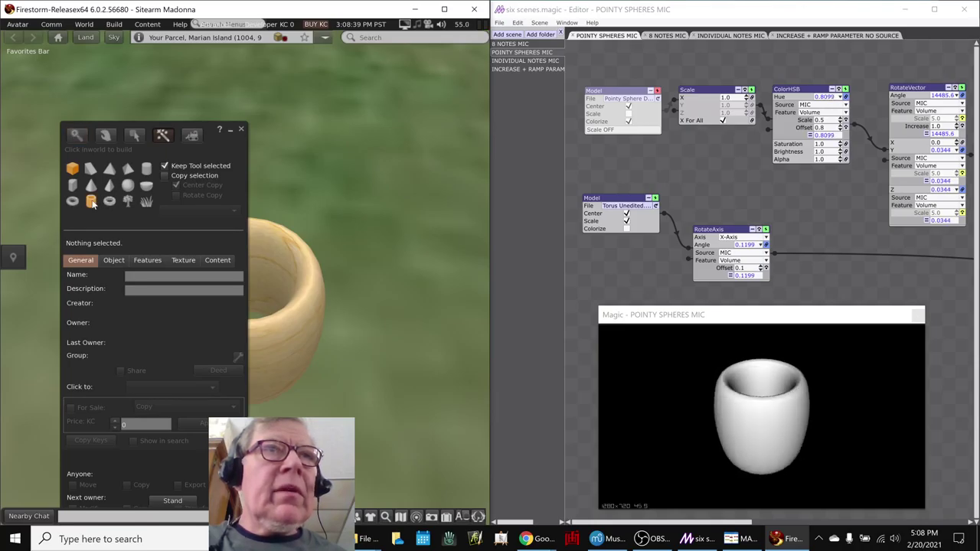
# Rez a tube on the land and export it as the Collada file Cylinder Hollow.dae
pyautogui.click(341, 212)
pyautogui.press('Escape')
pyautogui.rightClick(328, 206)
pyautogui.click(286, 132)
pyautogui.click(286, 132)
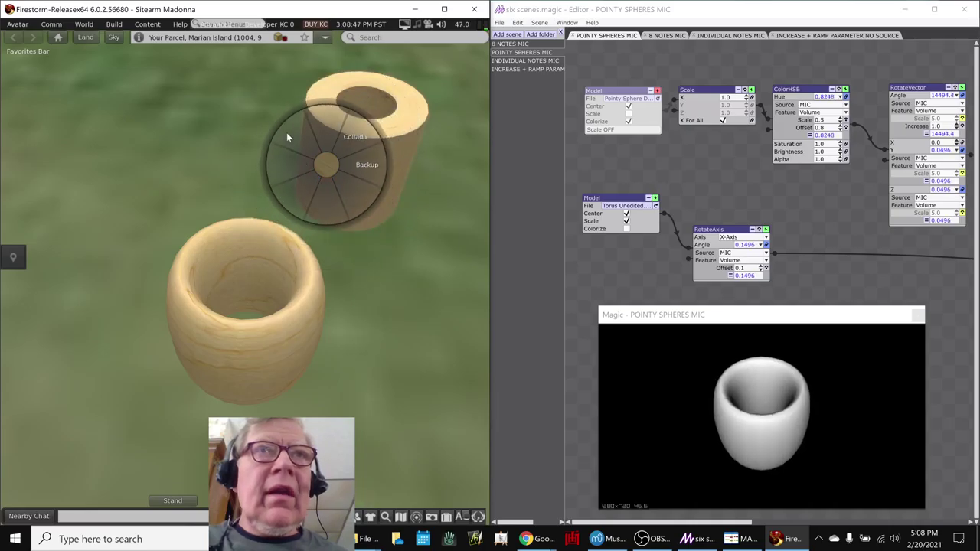
pyautogui.click(345, 147)
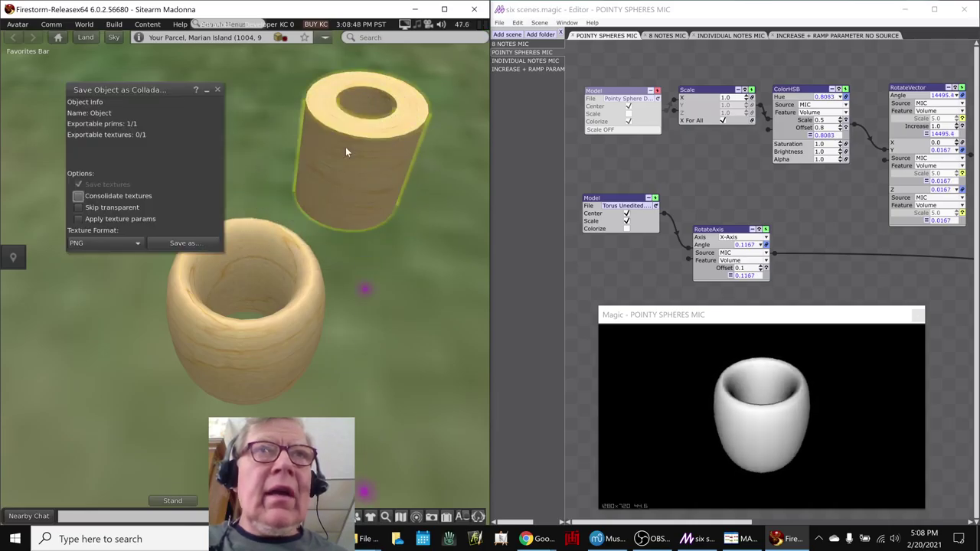
pyautogui.click(162, 242)
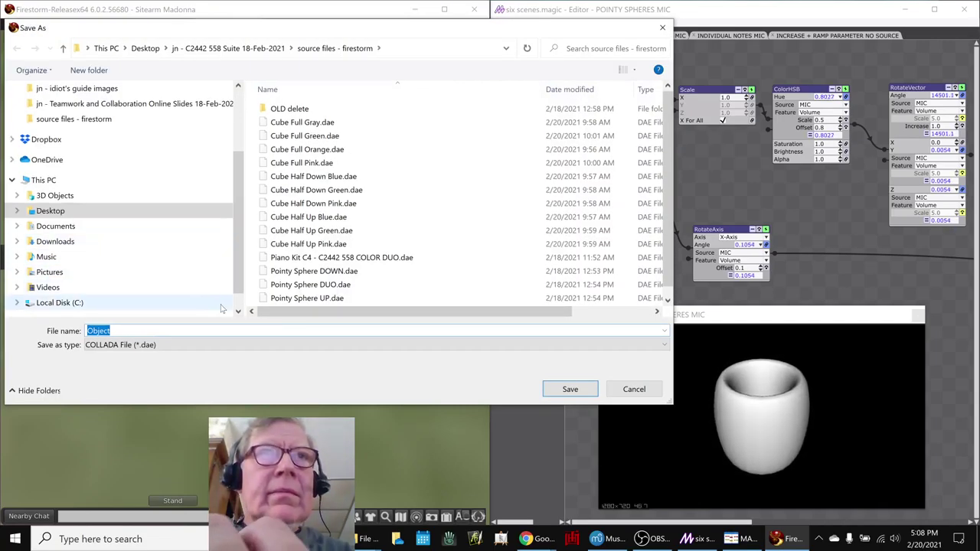
pyautogui.write('Cys')
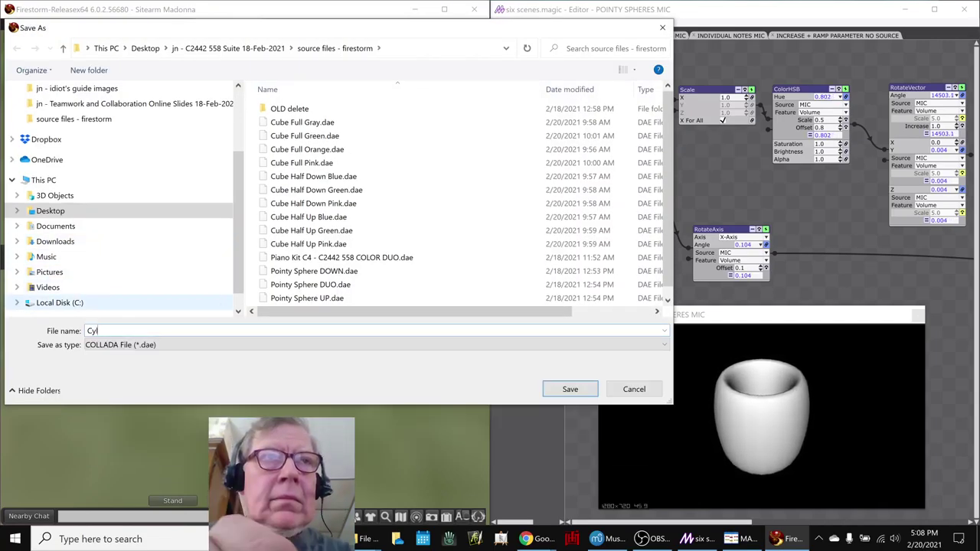
pyautogui.write('inder Hollow')
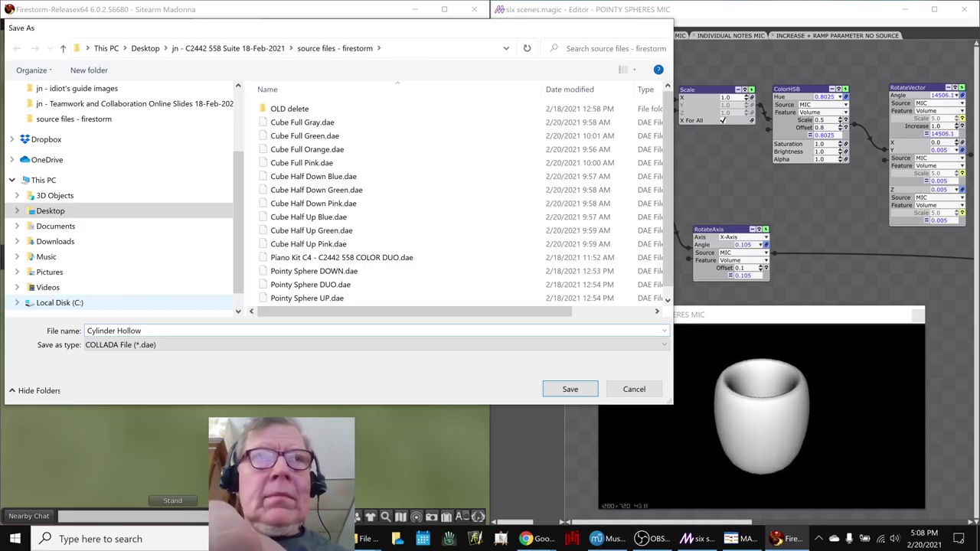
pyautogui.press('Return')
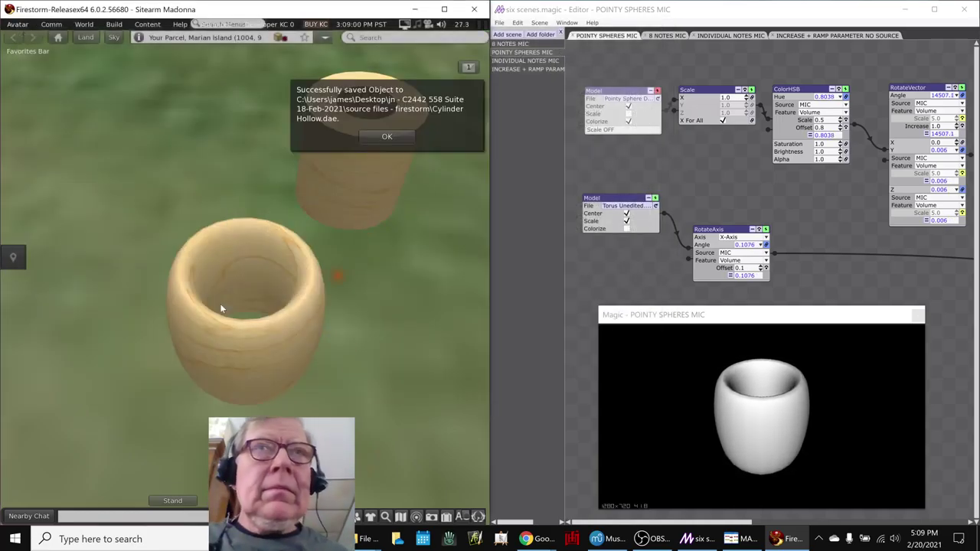
# In Magic, replace the torus Model node's file with Cylinder Hollow.dae
pyautogui.click(386, 136)
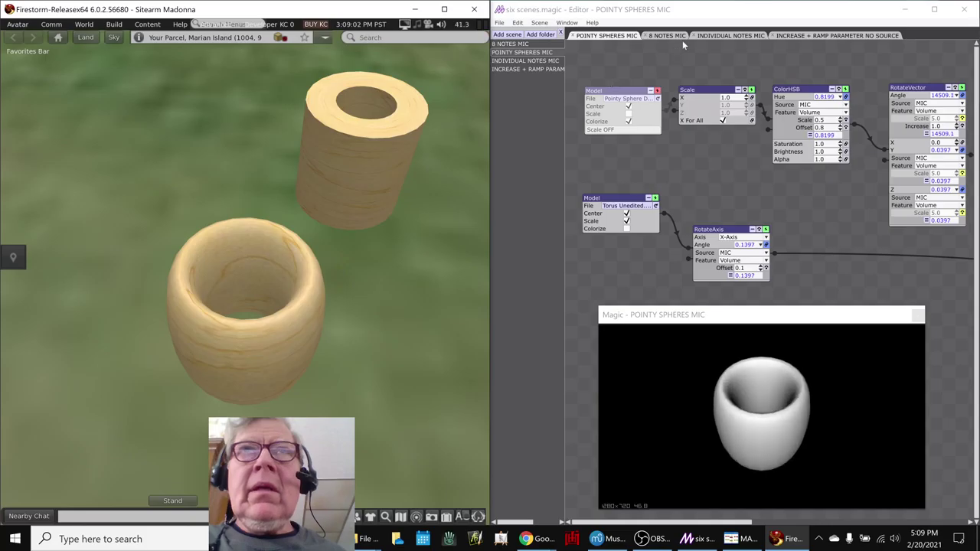
pyautogui.click(683, 11)
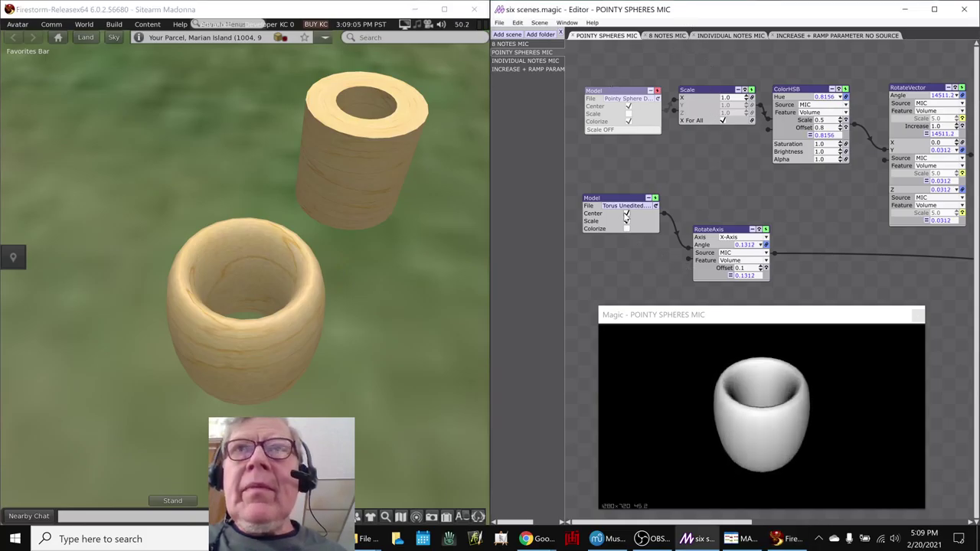
pyautogui.click(626, 220)
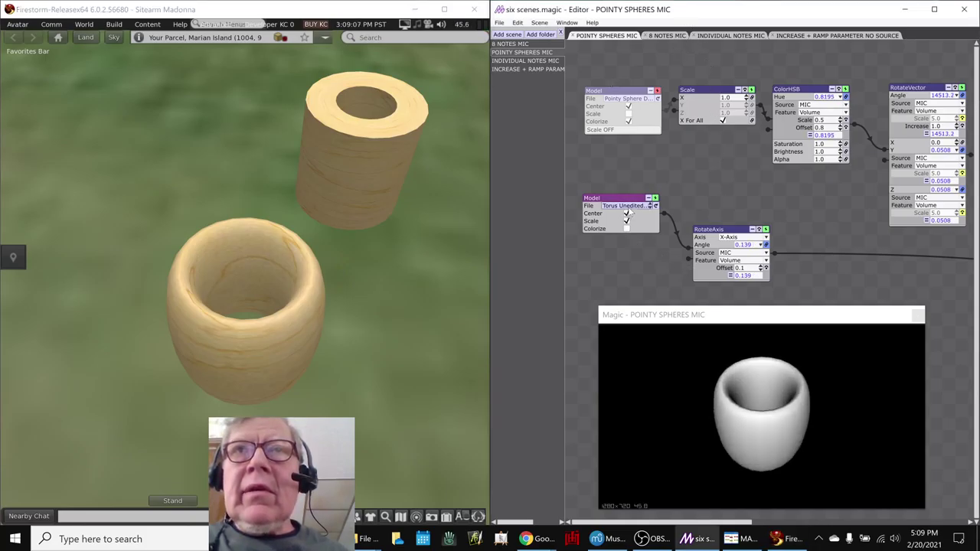
pyautogui.click(627, 206)
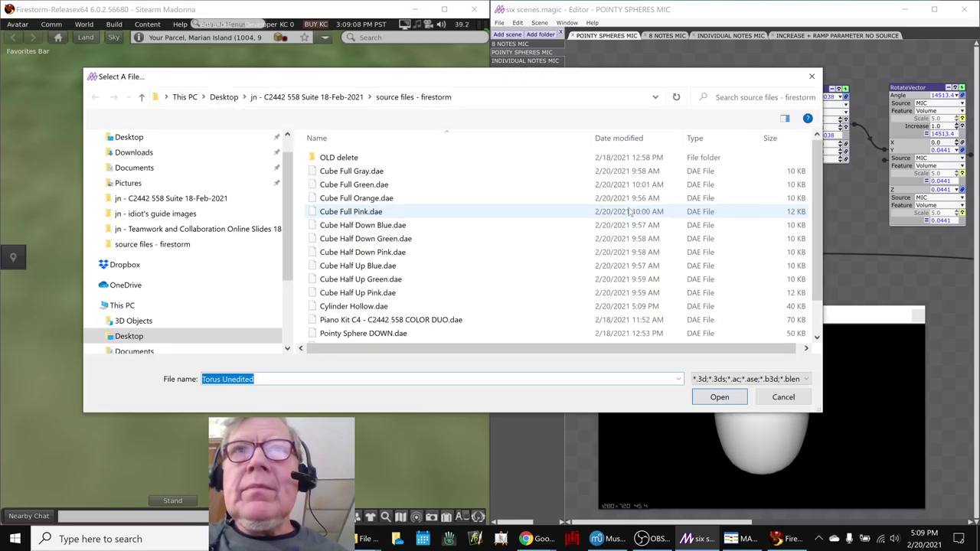
pyautogui.scroll(-3, 558, 245)
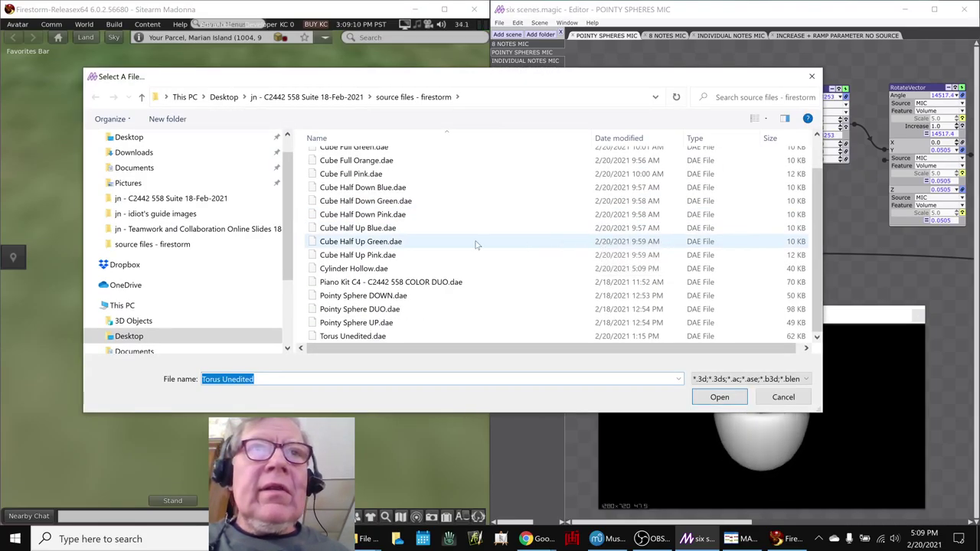
pyautogui.scroll(1, 438, 256)
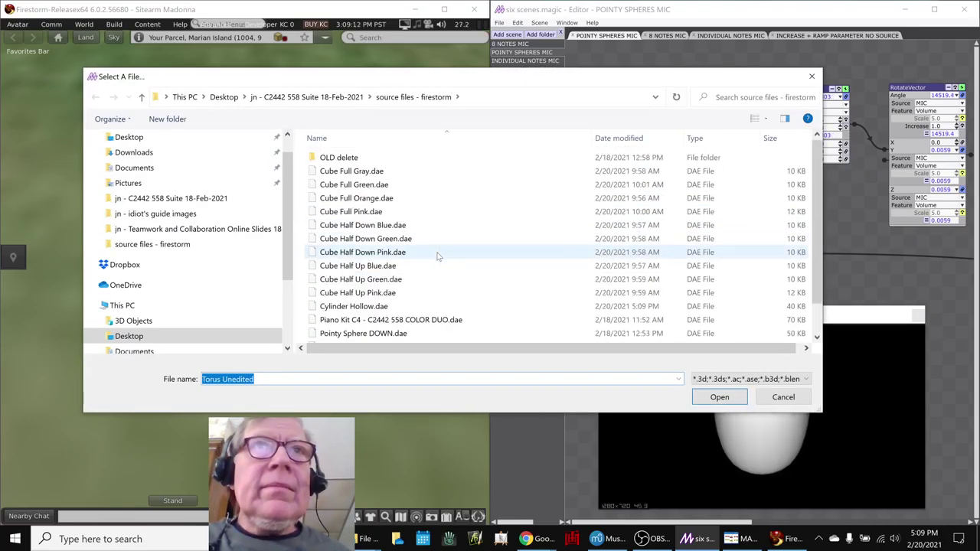
pyautogui.scroll(-1, 438, 256)
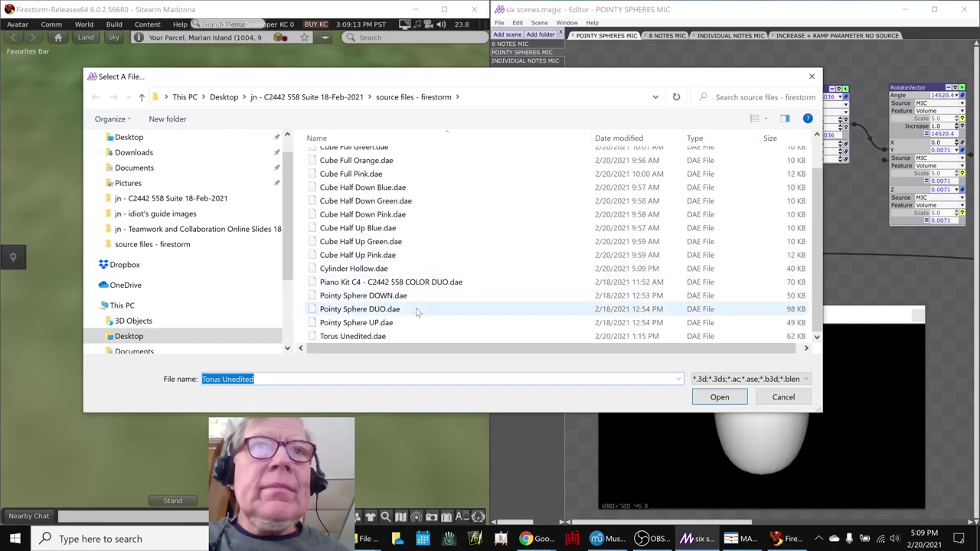
pyautogui.doubleClick(398, 268)
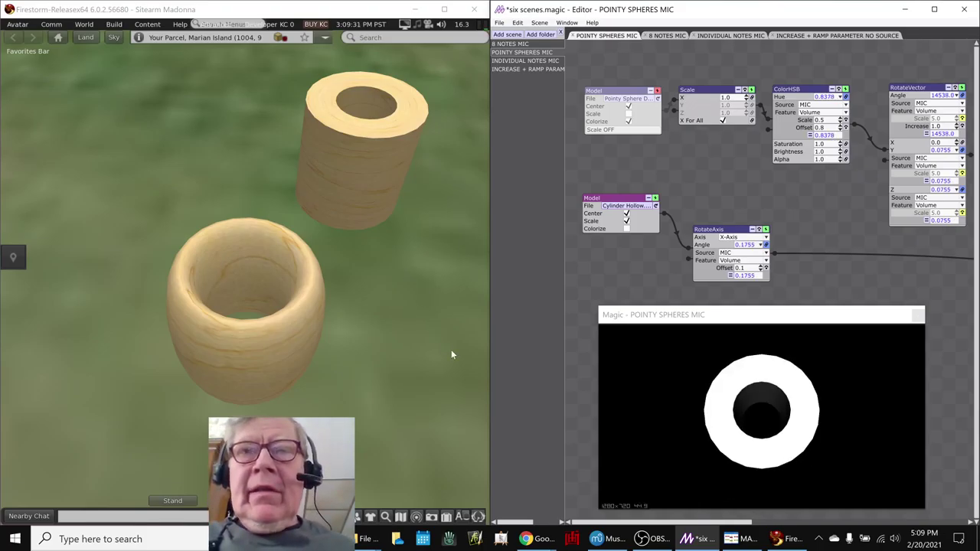
# Briefly show the streaming software, then minimize the viewer to reveal the spreadsheet
pyautogui.click(641, 539)
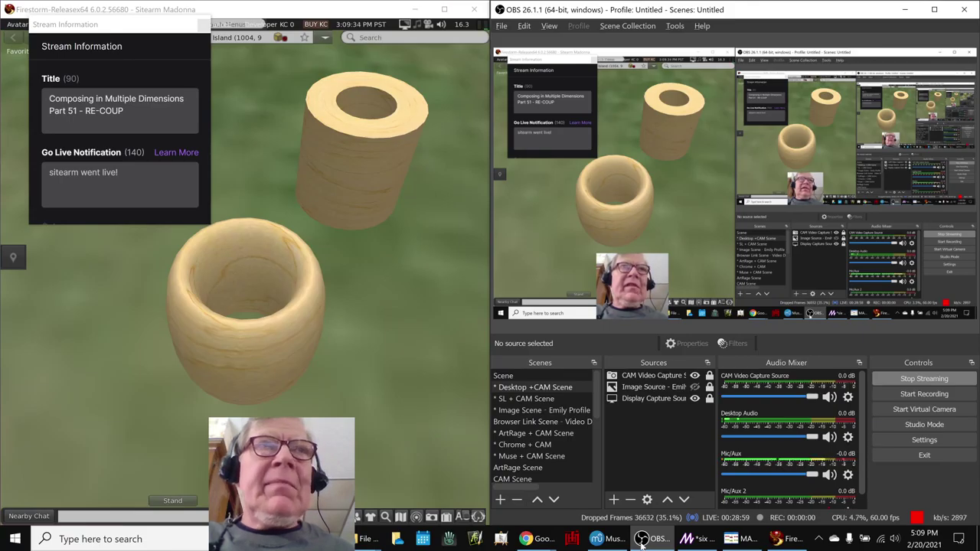
pyautogui.click(643, 540)
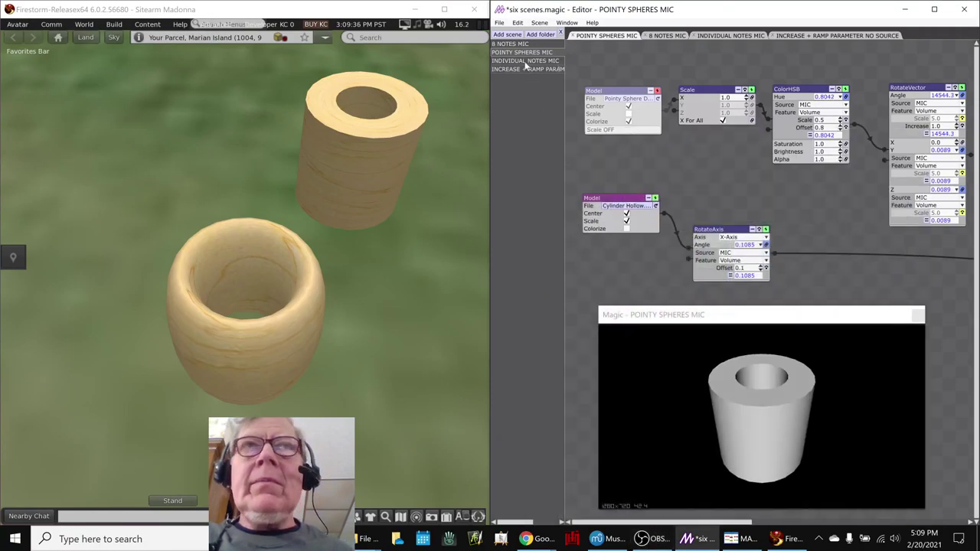
pyautogui.click(413, 8)
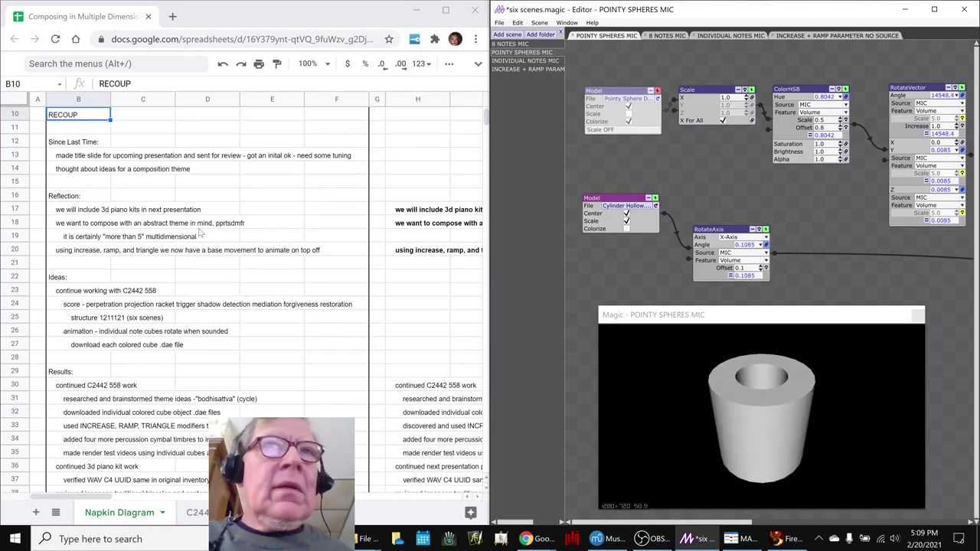
pyautogui.scroll(3, 376, 222)
pyautogui.scroll(-2, 377, 226)
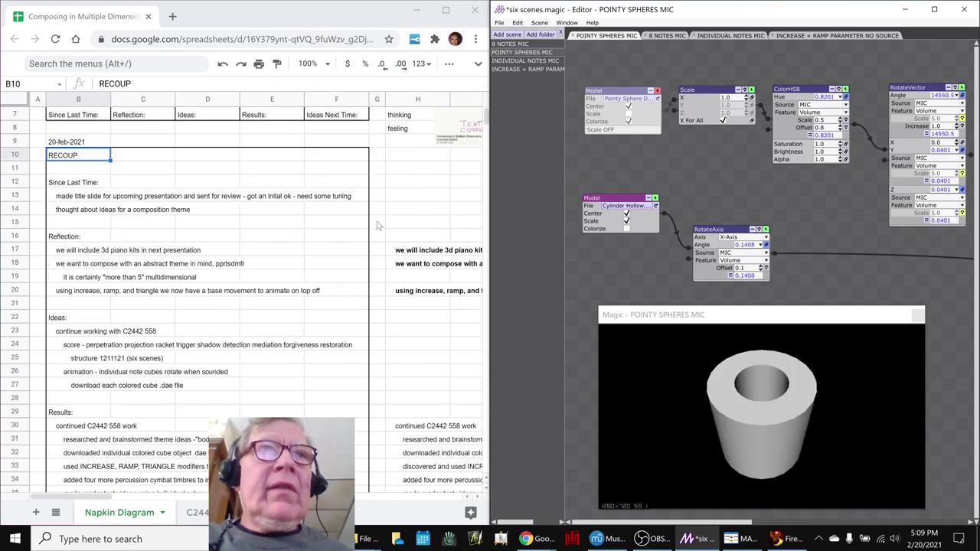
pyautogui.click(393, 248)
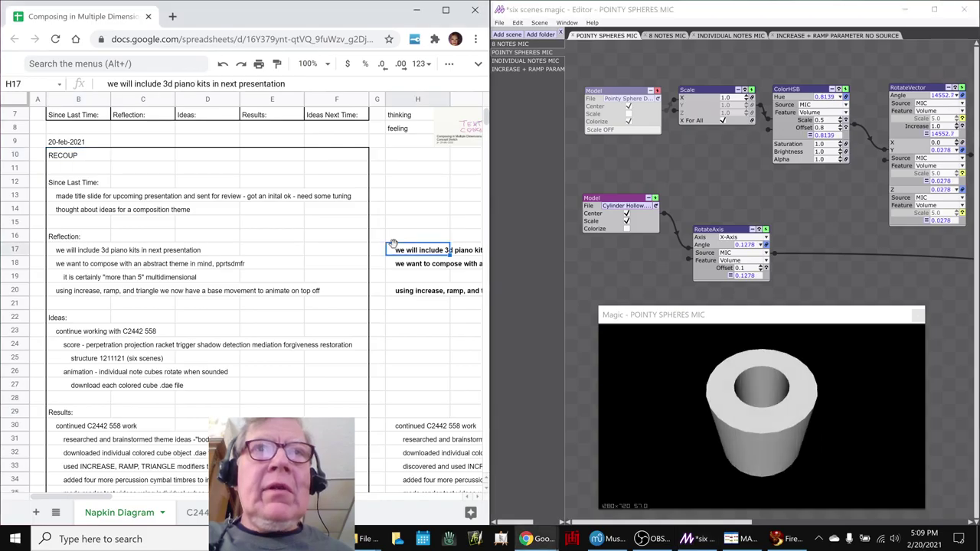
pyautogui.press('Right')
pyautogui.press('Right')
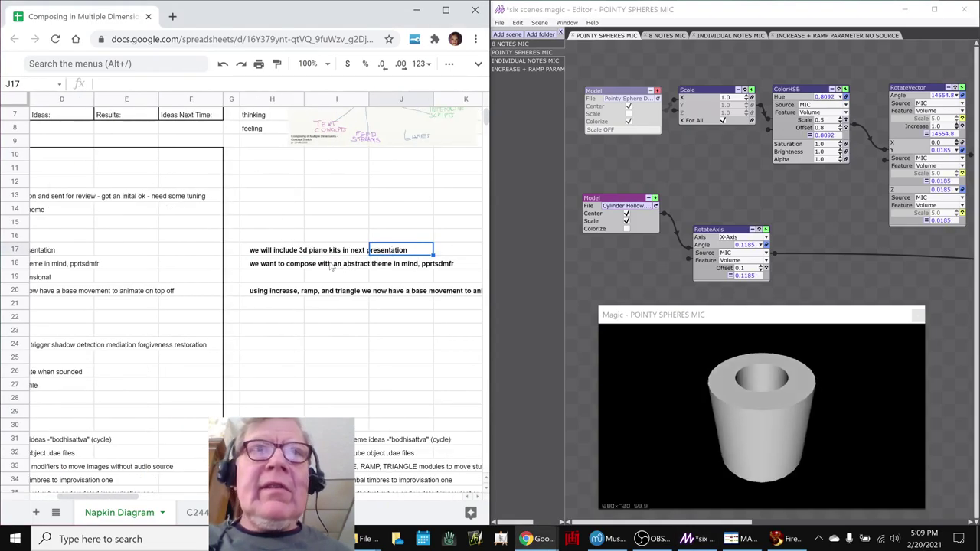
pyautogui.click(275, 265)
pyautogui.click(276, 279)
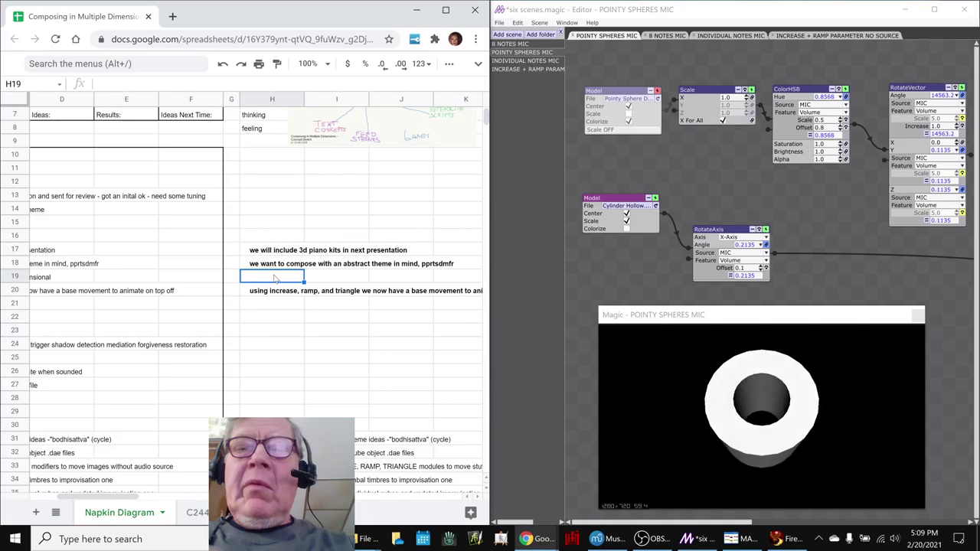
pyautogui.press('Up')
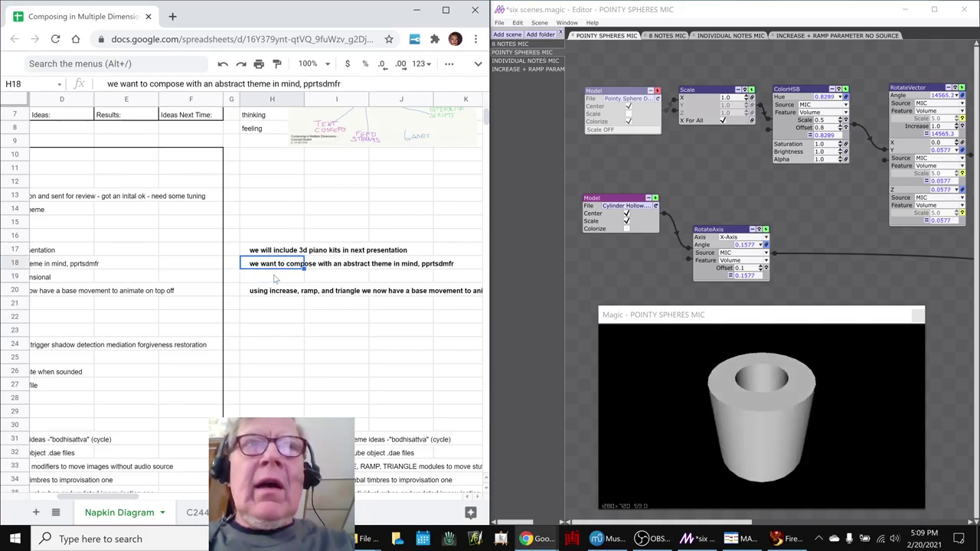
pyautogui.press('Down')
pyautogui.press('Down')
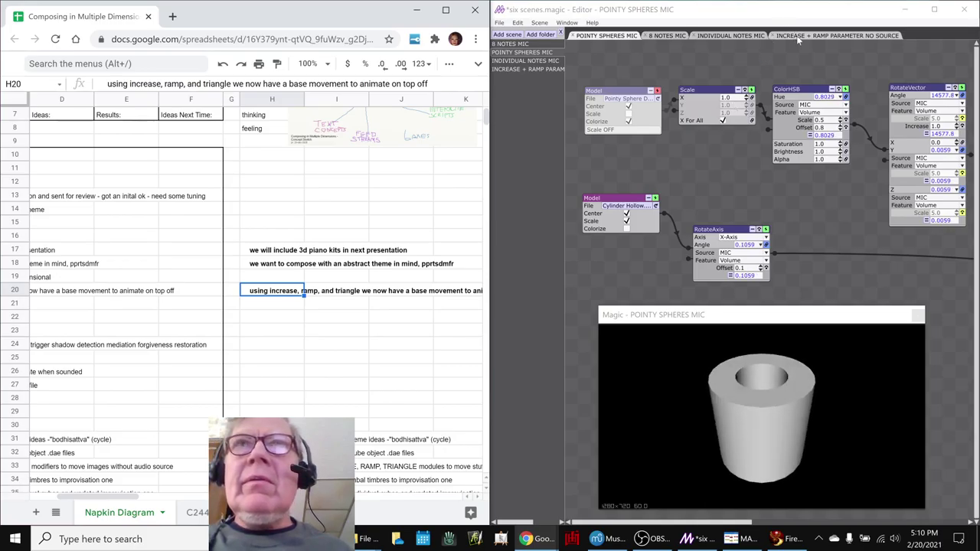
pyautogui.scroll(-5, 398, 318)
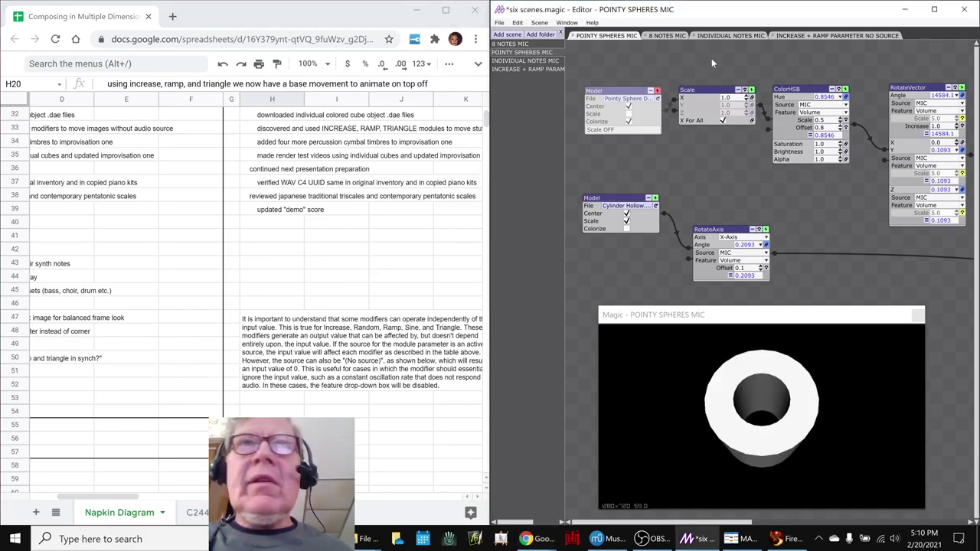
# Maximize the Magic editor, reposition the preview window, and return to the POINTY SPHERES MIC scene
pyautogui.click(825, 35)
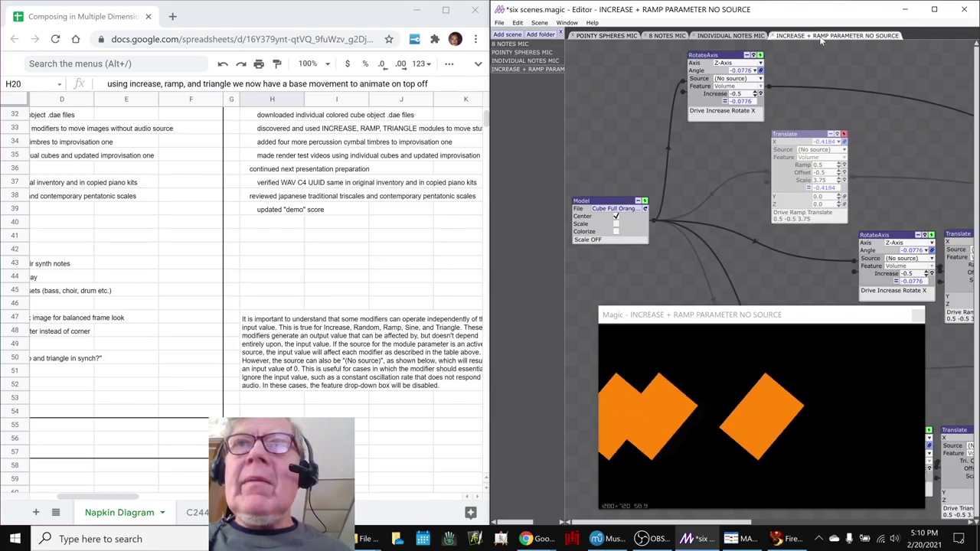
pyautogui.click(932, 10)
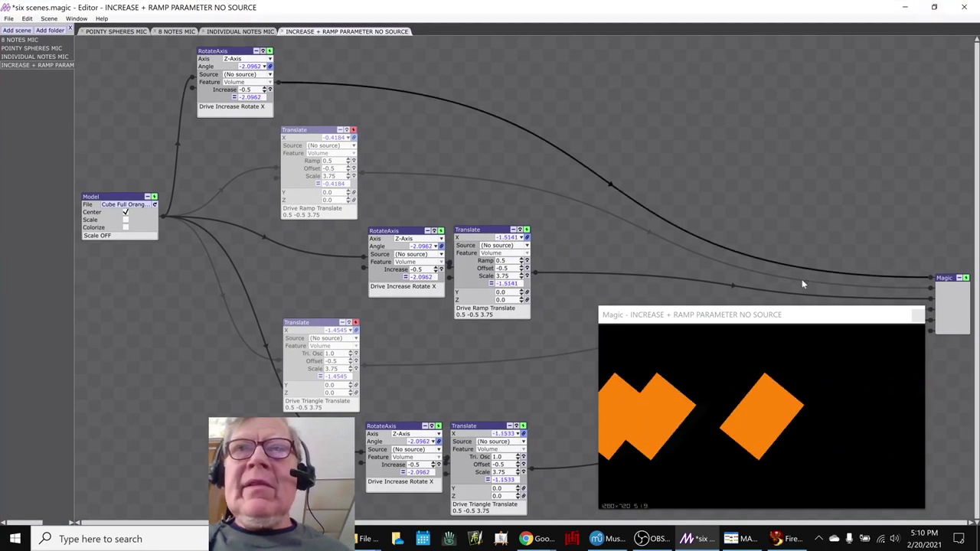
pyautogui.moveTo(783, 314); pyautogui.dragTo(652, 201)
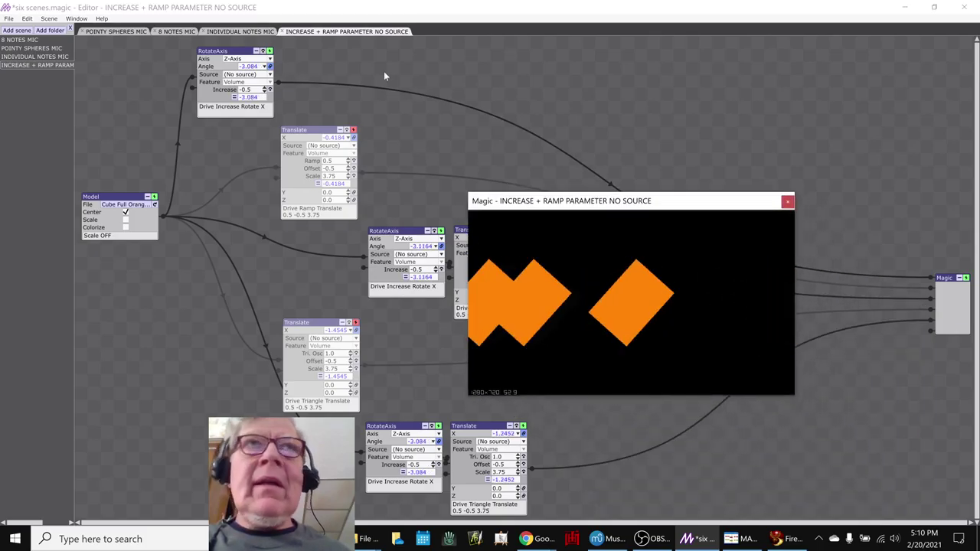
pyautogui.click(127, 30)
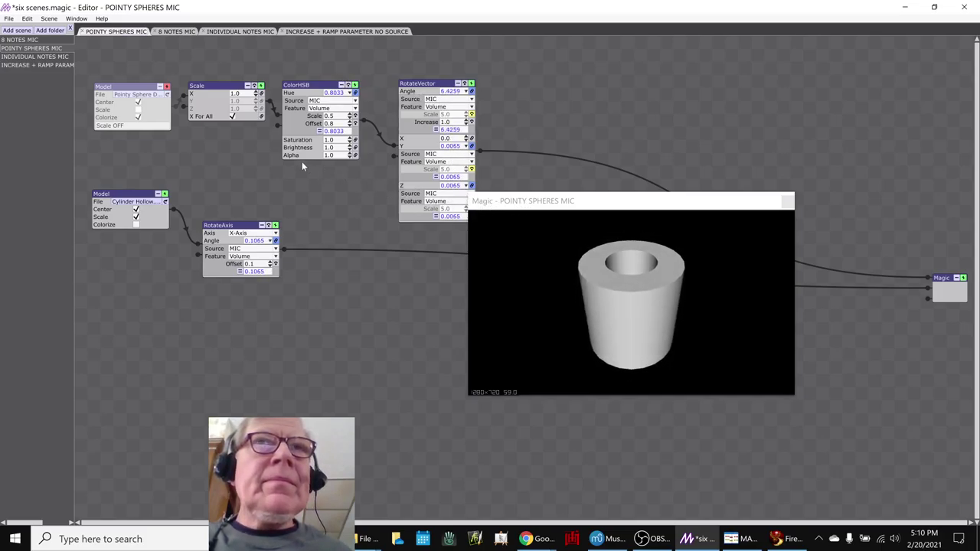
# Toggle the cylinder Angle's mic link off and on, and switch its rotation axis to Z-Axis
pyautogui.moveTo(598, 207); pyautogui.dragTo(650, 268)
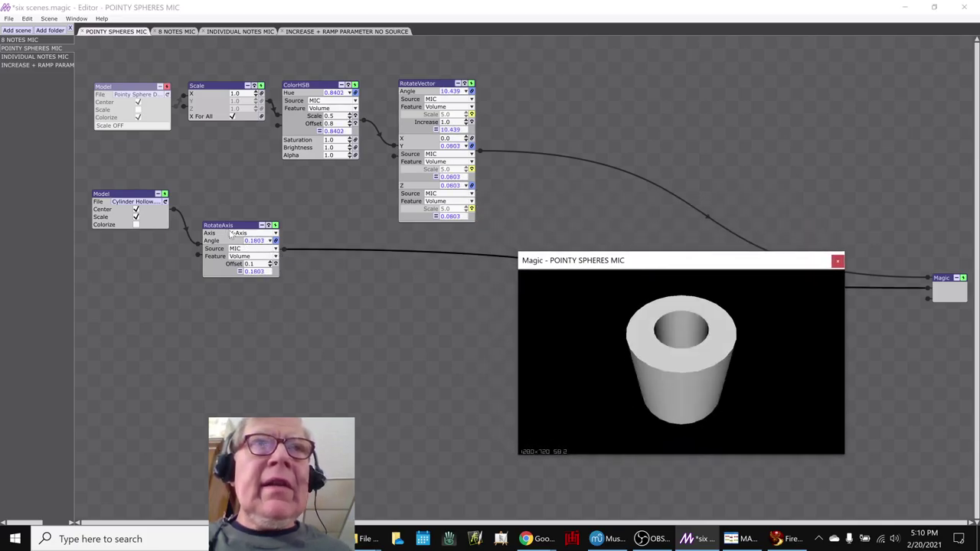
pyautogui.click(276, 241)
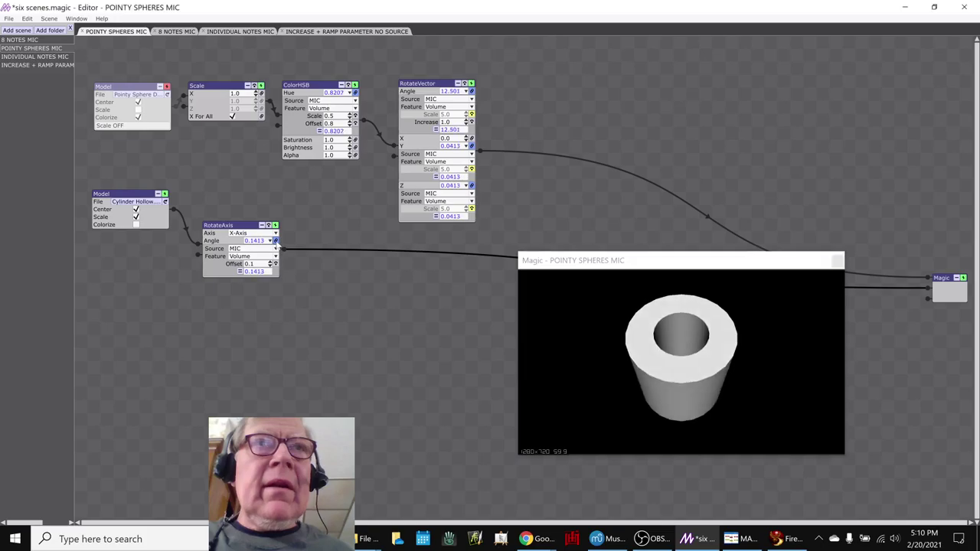
pyautogui.click(275, 240)
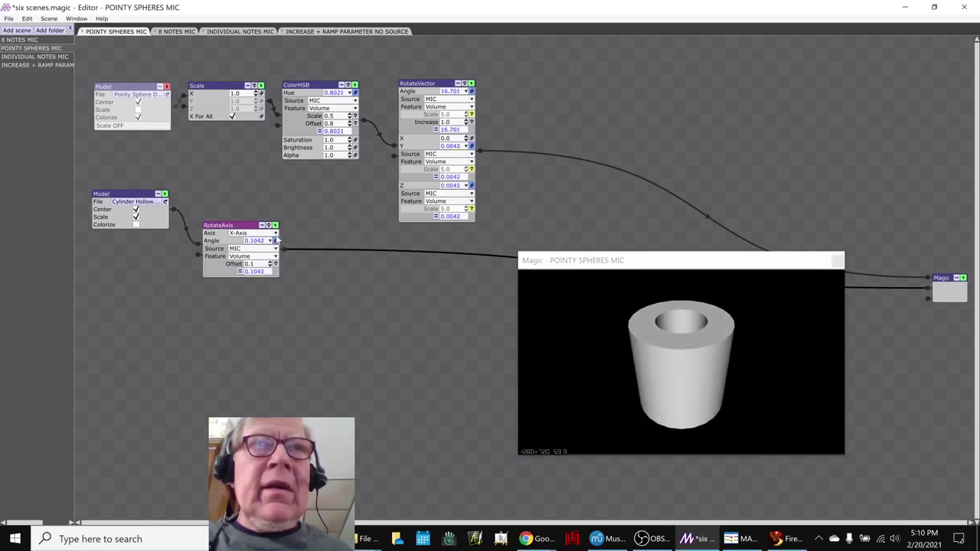
pyautogui.click(276, 234)
pyautogui.click(274, 259)
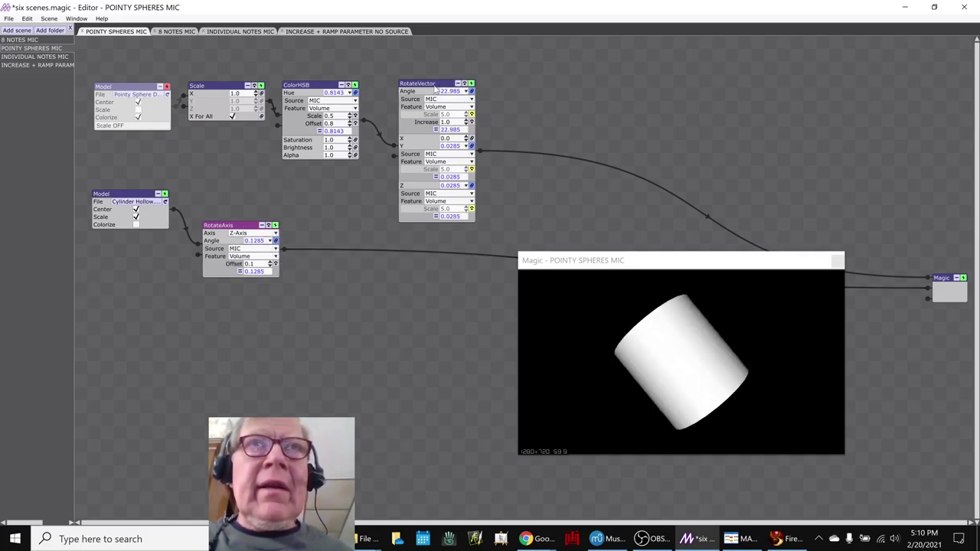
# Rewire the RotateAxis output into RotateVector and toggle the Increase modifier's bypass
pyautogui.moveTo(407, 248); pyautogui.dragTo(353, 230)
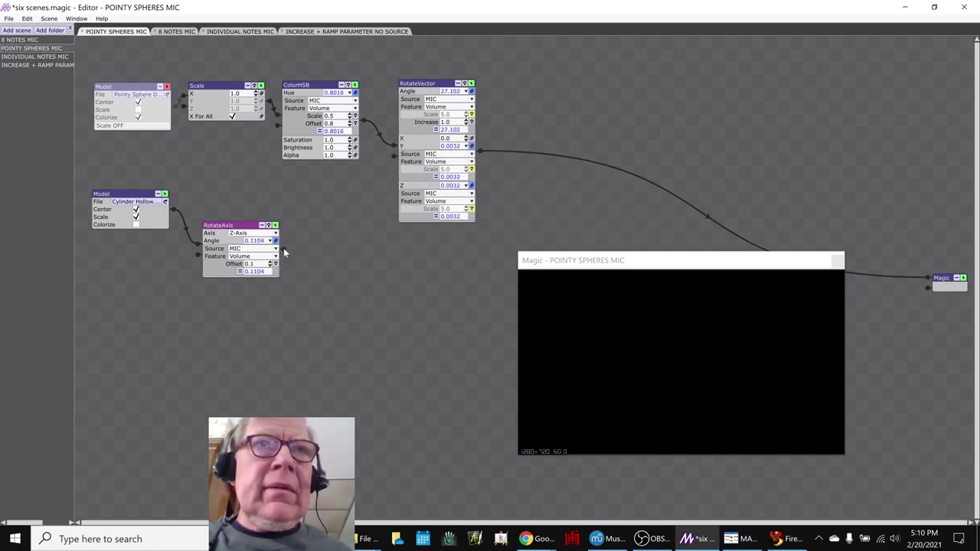
pyautogui.moveTo(284, 249); pyautogui.dragTo(393, 158)
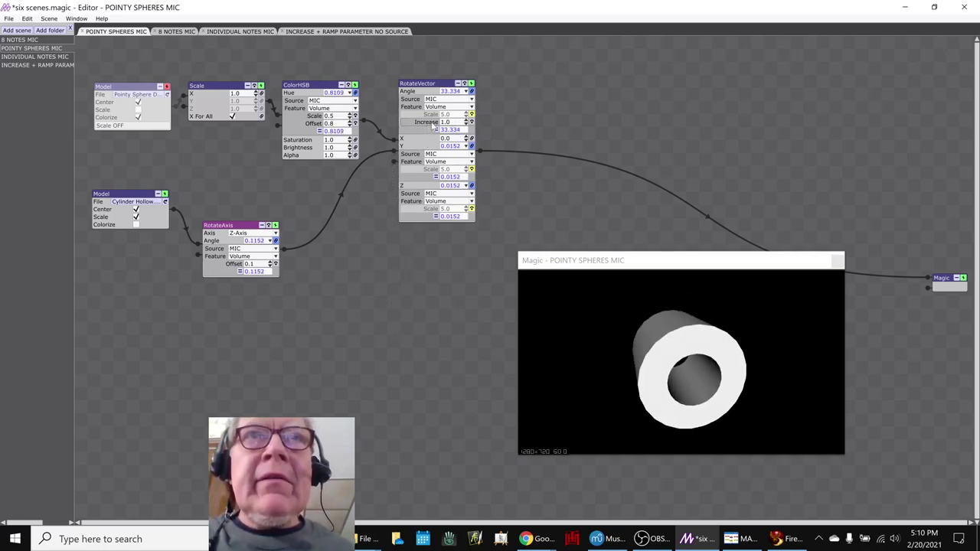
pyautogui.click(471, 122)
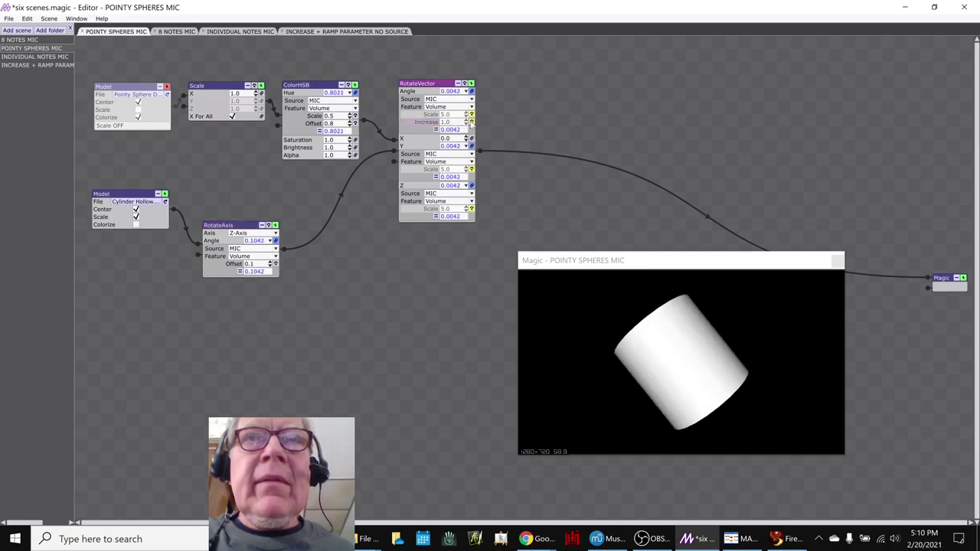
pyautogui.click(472, 122)
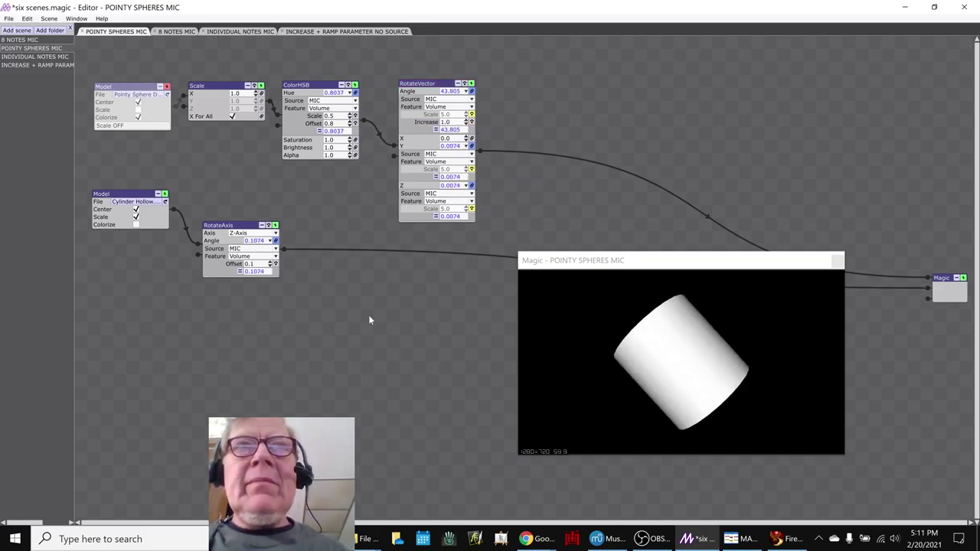
# Undo the Z-Axis change, save six scenes.magic, and open the INCREASE + RAMP PARAMETER NO SOURCE scene
pyautogui.hotkey('ctrl', 'z')
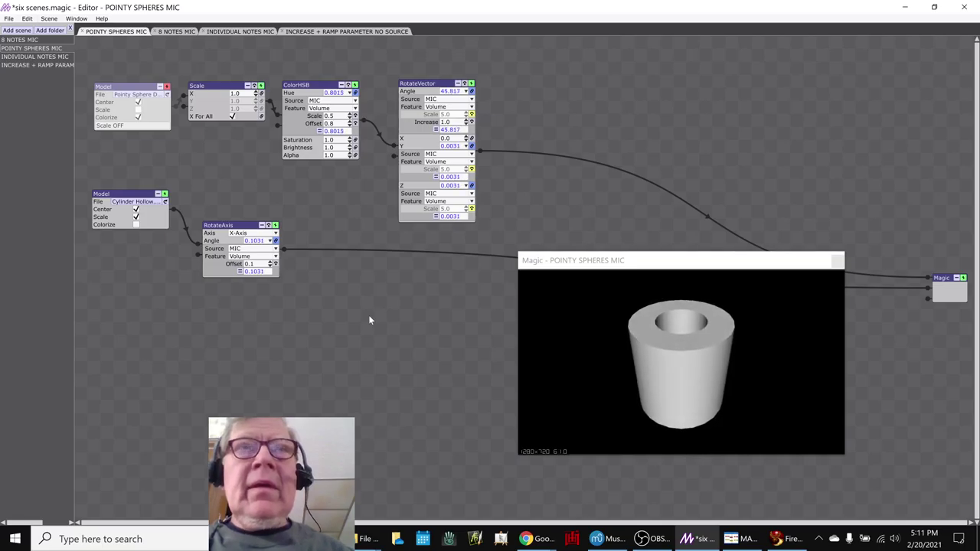
pyautogui.hotkey('ctrl', 's')
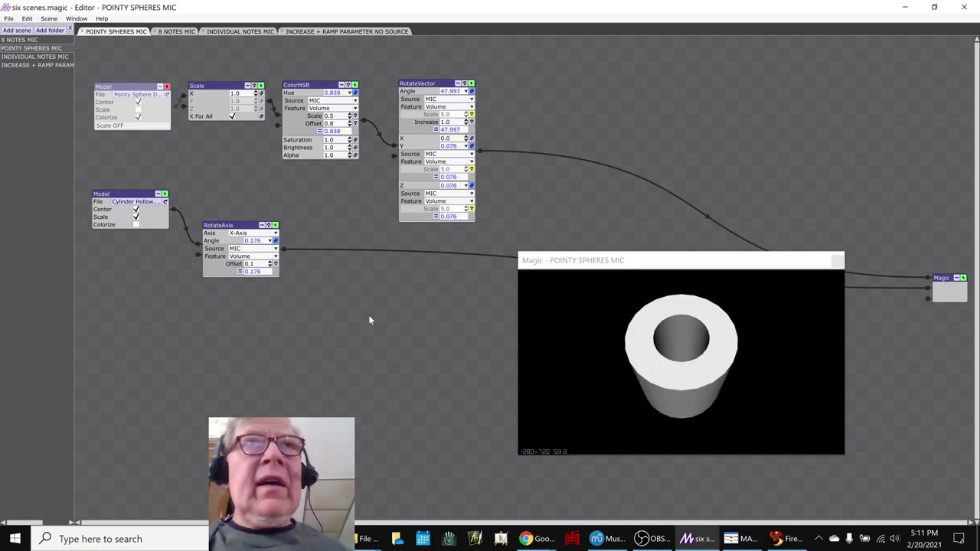
pyautogui.click(345, 31)
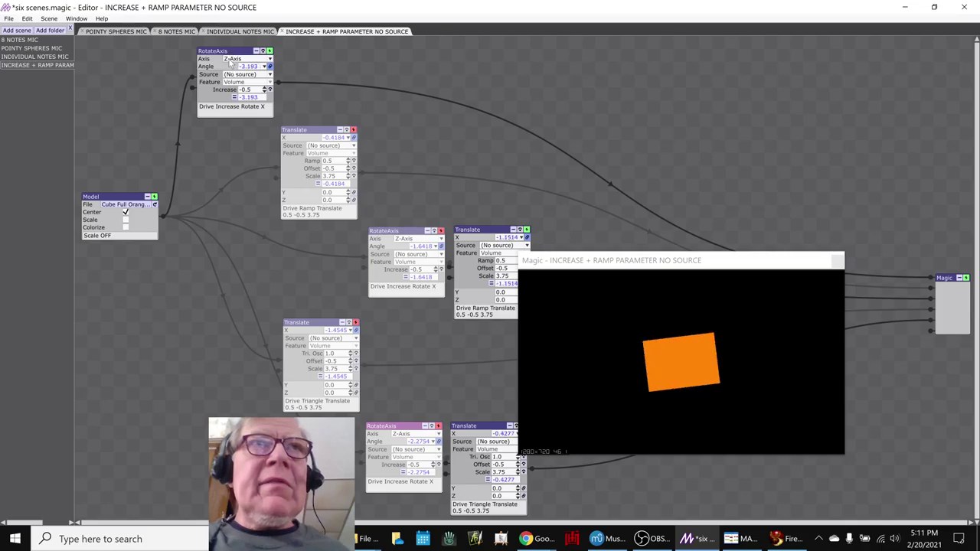
# Toggle the top RotateAxis node's bypass to hide and show its cube
pyautogui.click(270, 50)
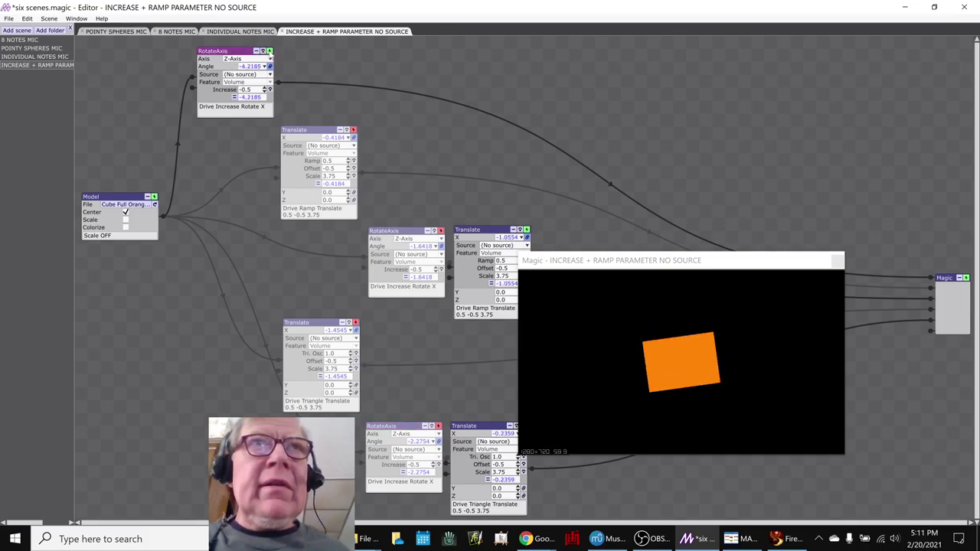
pyautogui.click(269, 50)
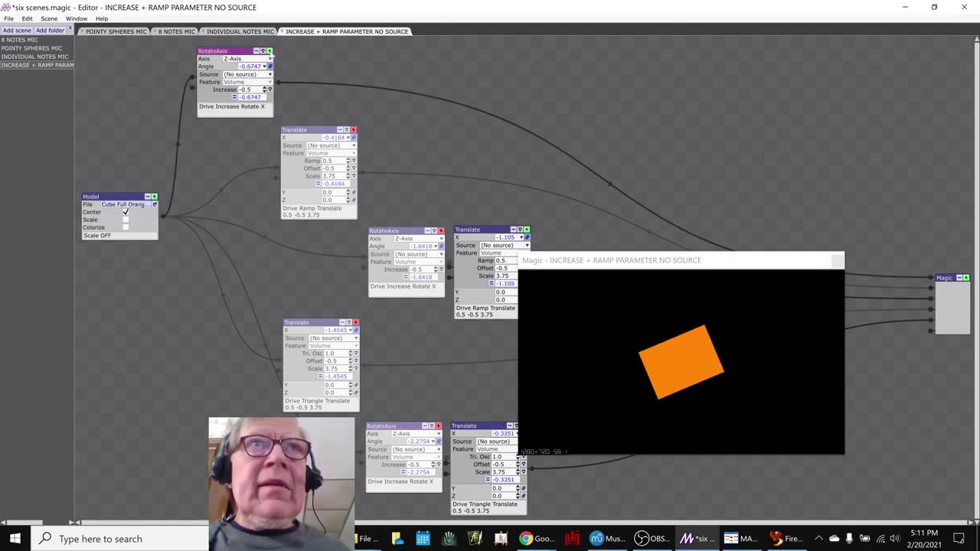
pyautogui.click(269, 51)
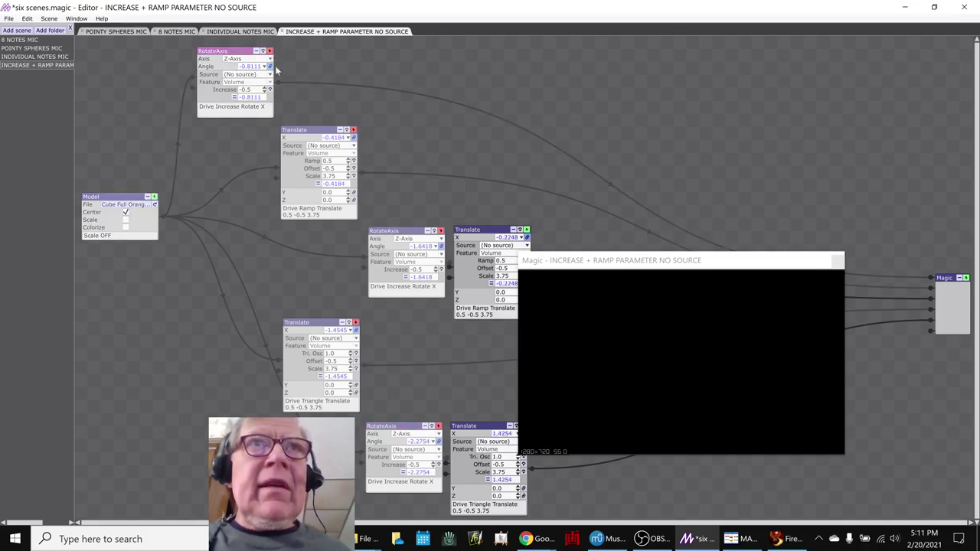
# Enable the Ramp Translate and middle RotateAxis nodes, and move the preview to the upper right
pyautogui.click(353, 130)
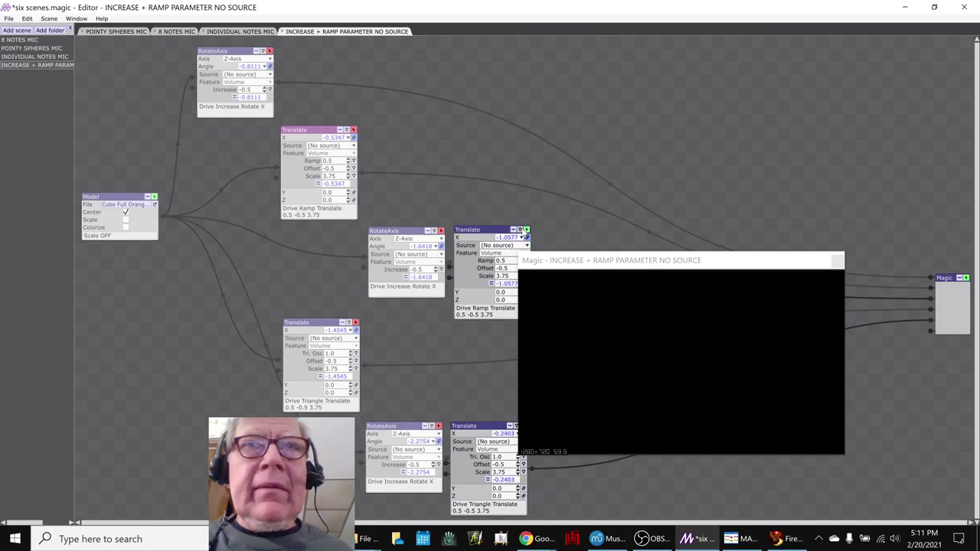
pyautogui.click(464, 233)
pyautogui.click(439, 232)
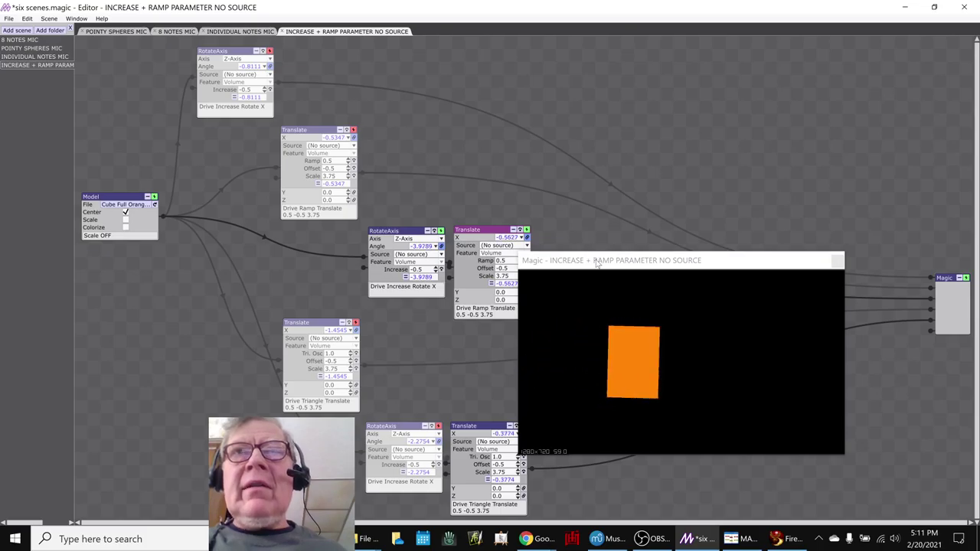
pyautogui.moveTo(596, 263); pyautogui.dragTo(641, 92)
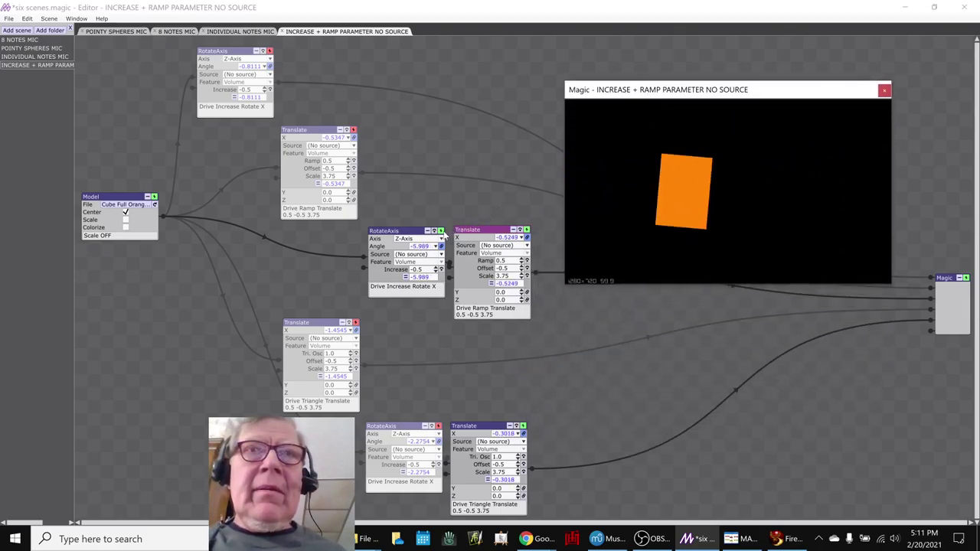
pyautogui.click(443, 235)
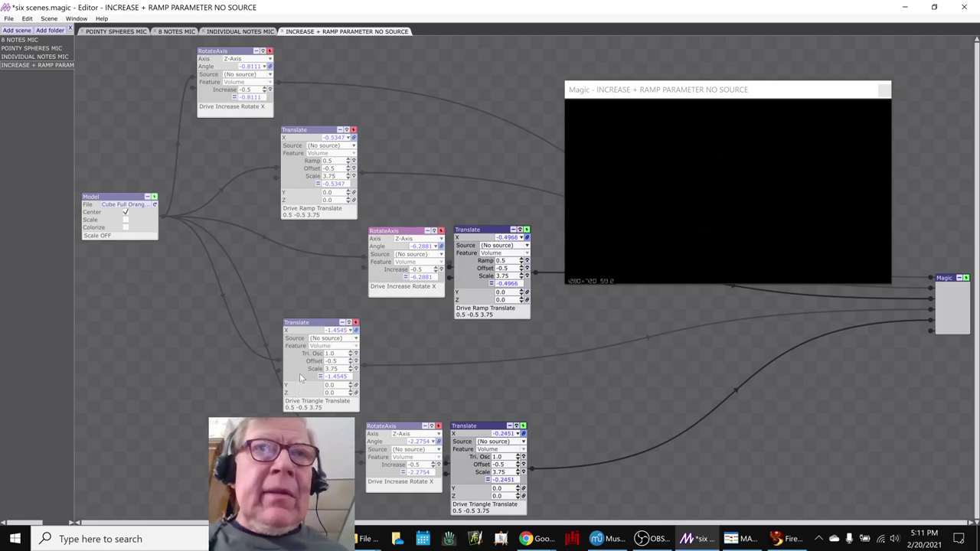
# Try the Triangle Translate on and off, then enable the bottom, middle and top RotateAxis chains
pyautogui.click(356, 323)
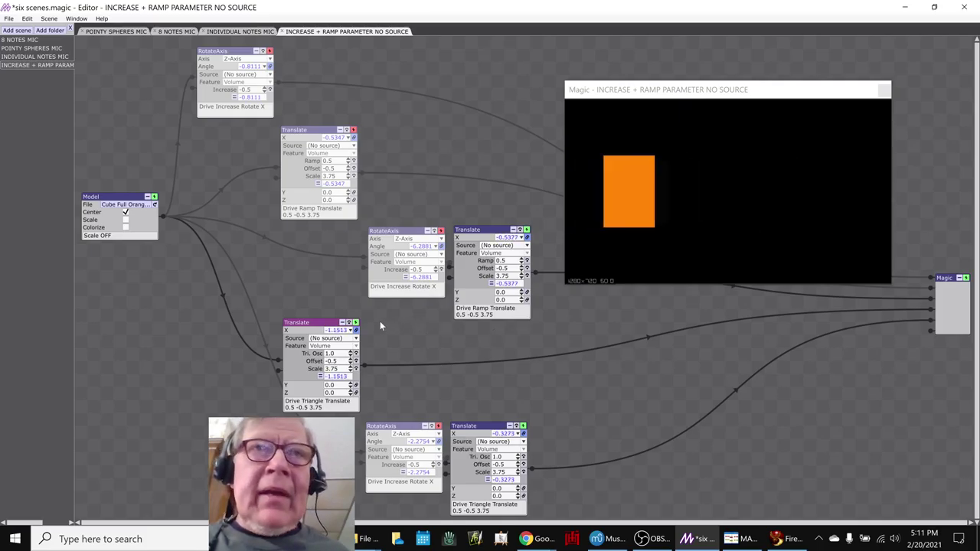
pyautogui.click(355, 323)
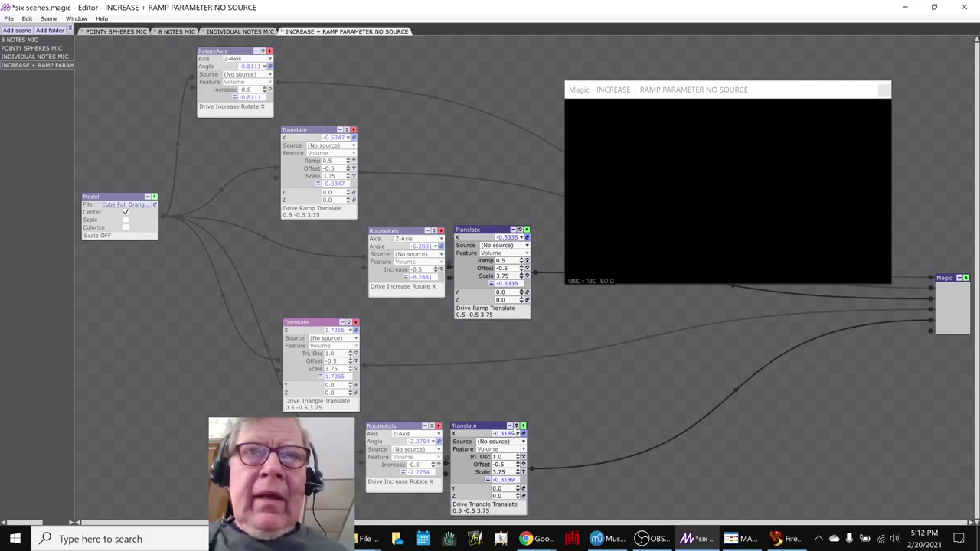
pyautogui.click(438, 426)
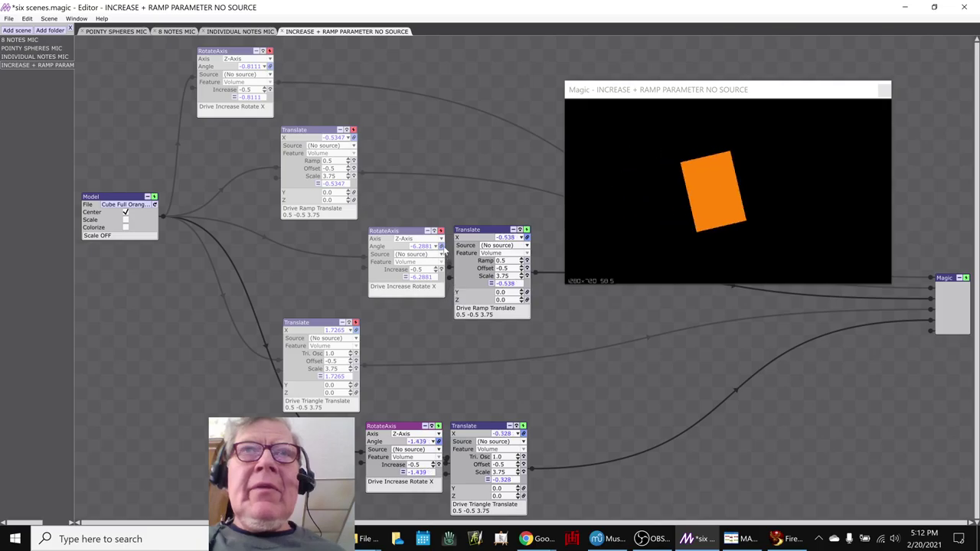
pyautogui.click(440, 231)
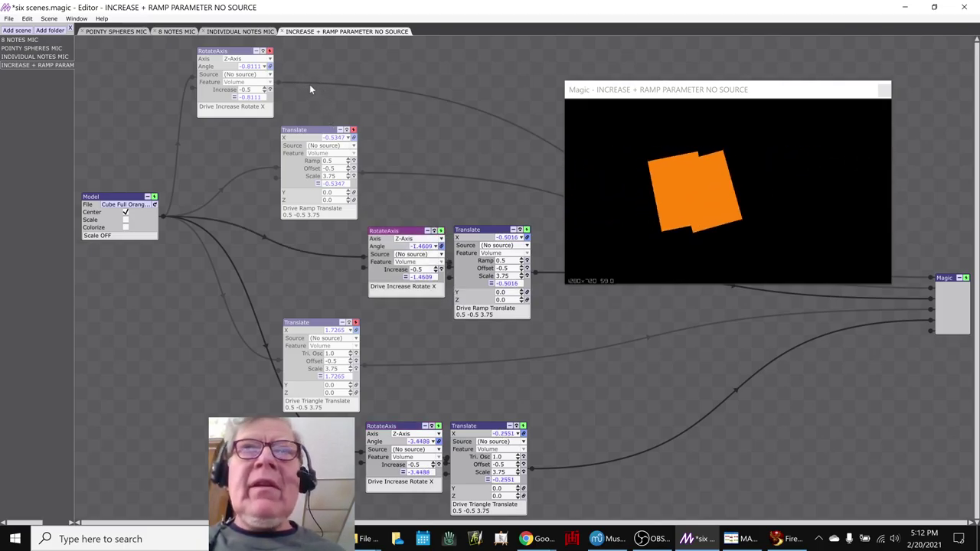
pyautogui.click(268, 51)
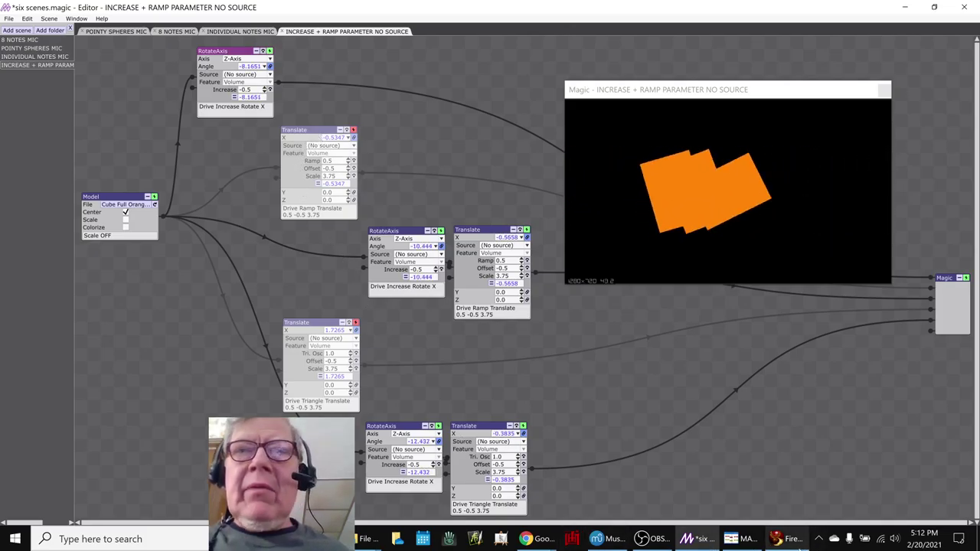
# Maximize Firestorm, swing the camera to the island, and open then close a teal block in the build editor
pyautogui.click(788, 539)
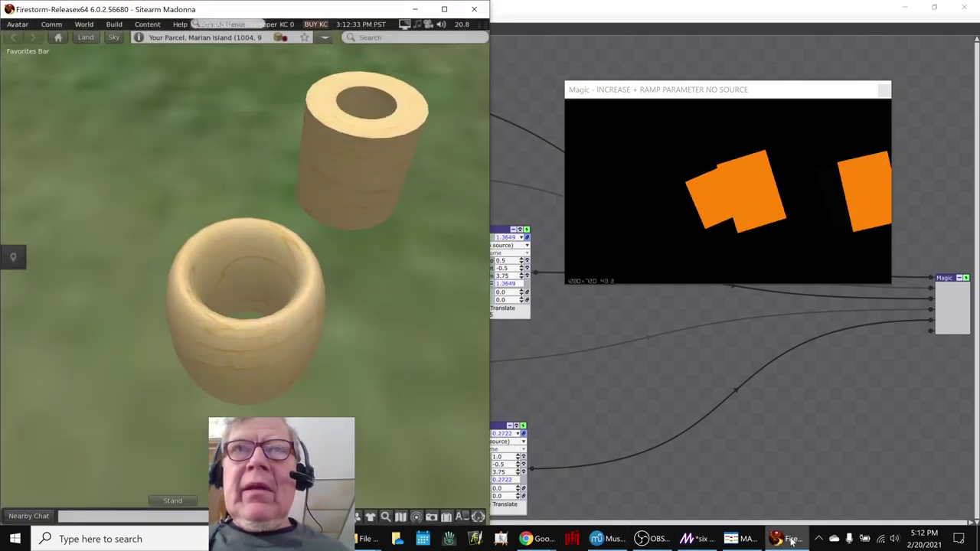
pyautogui.click(444, 8)
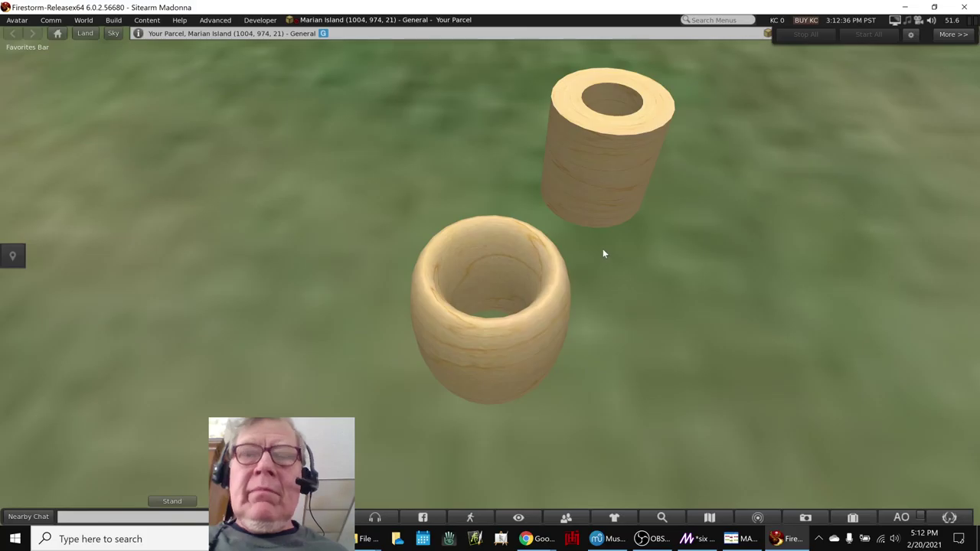
pyautogui.press('Escape')
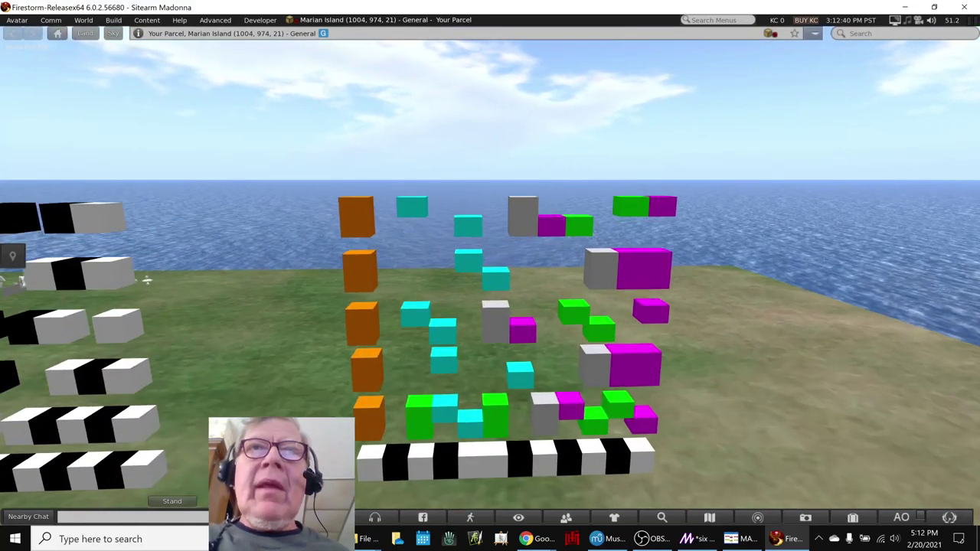
pyautogui.rightClick(452, 191)
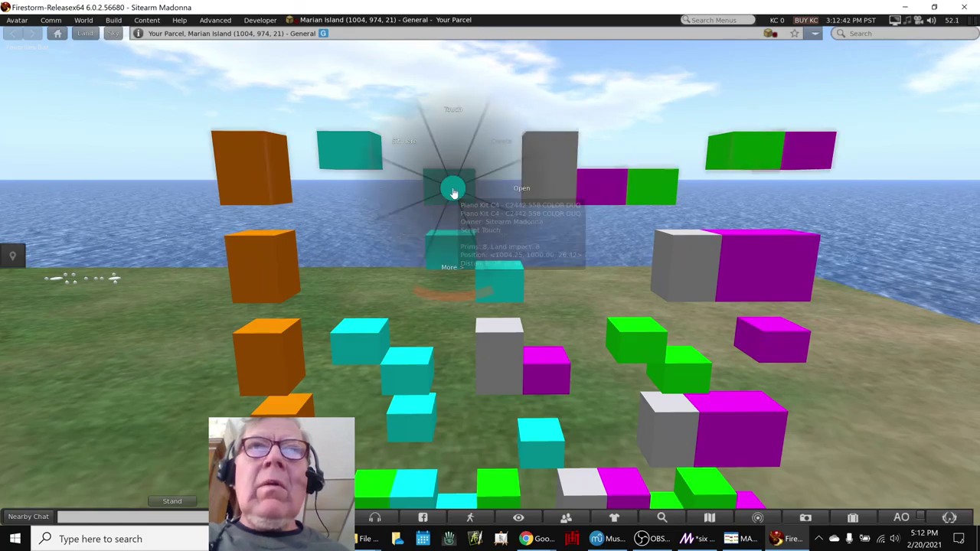
pyautogui.click(501, 141)
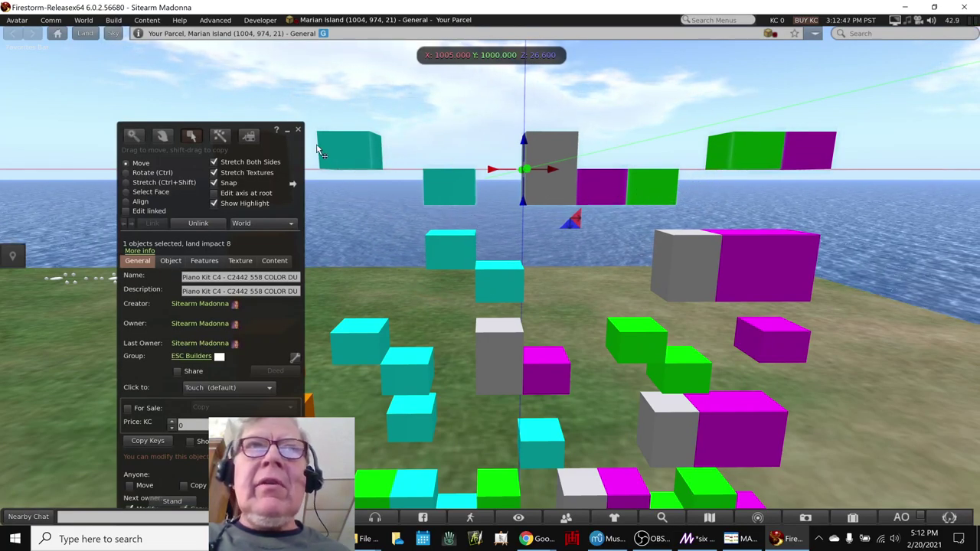
pyautogui.click(298, 130)
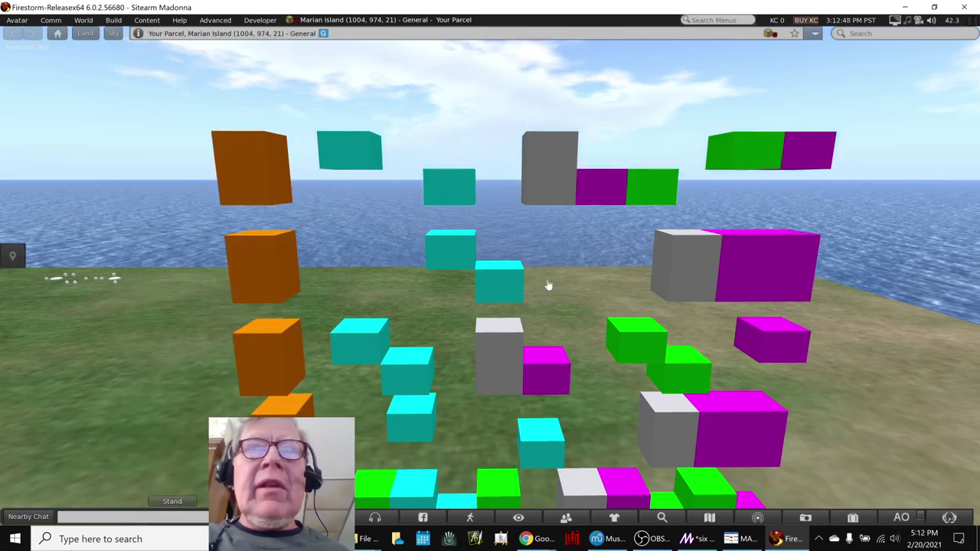
# Return to Magic and move through the 8 NOTES MIC scene to INDIVIDUAL NOTES MIC
pyautogui.click(695, 540)
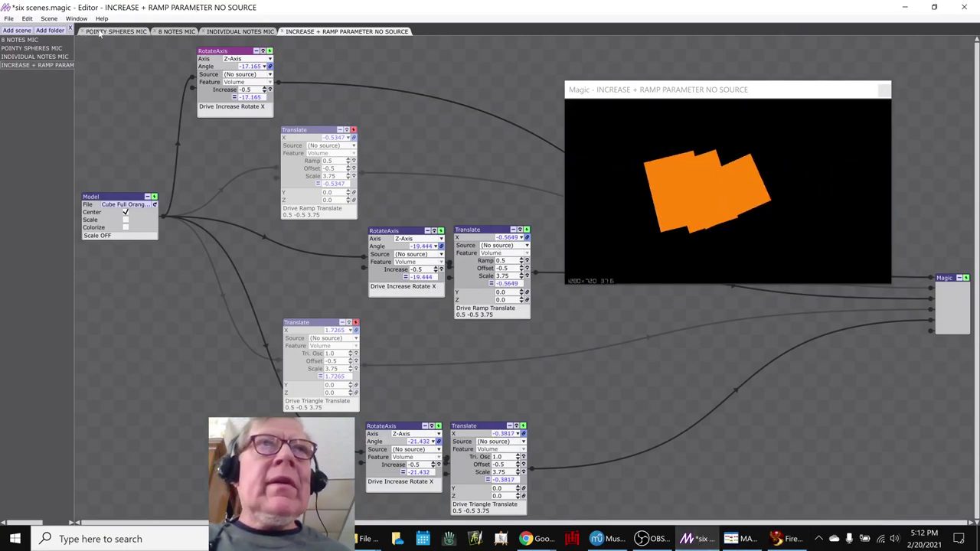
pyautogui.click(176, 31)
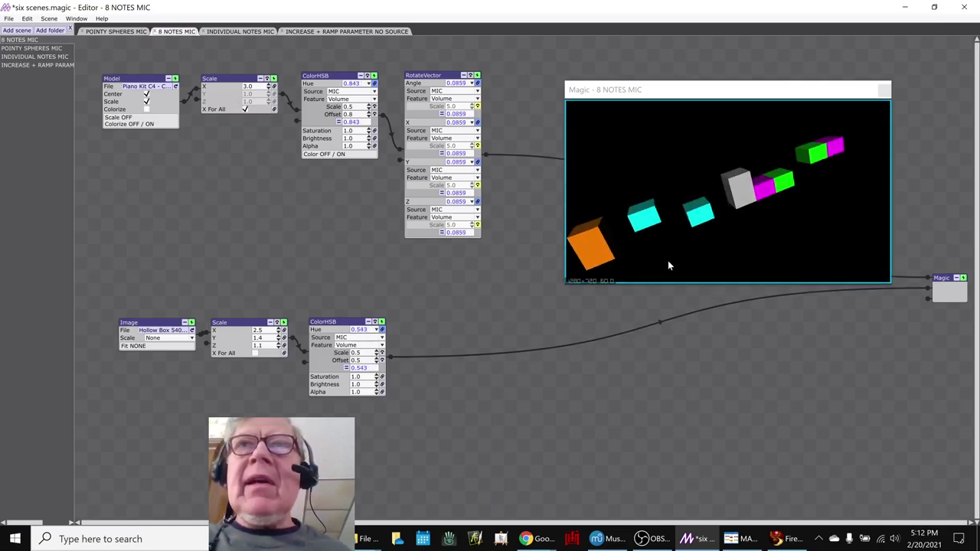
pyautogui.click(235, 32)
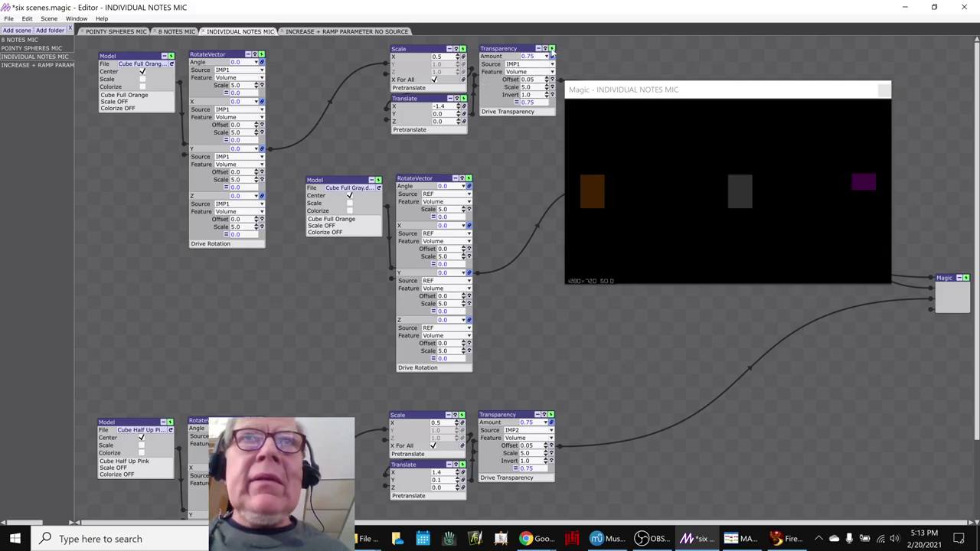
# Select the Transparency modules for the orange, pink and grey cubes, moving the preview lower
pyautogui.click(551, 48)
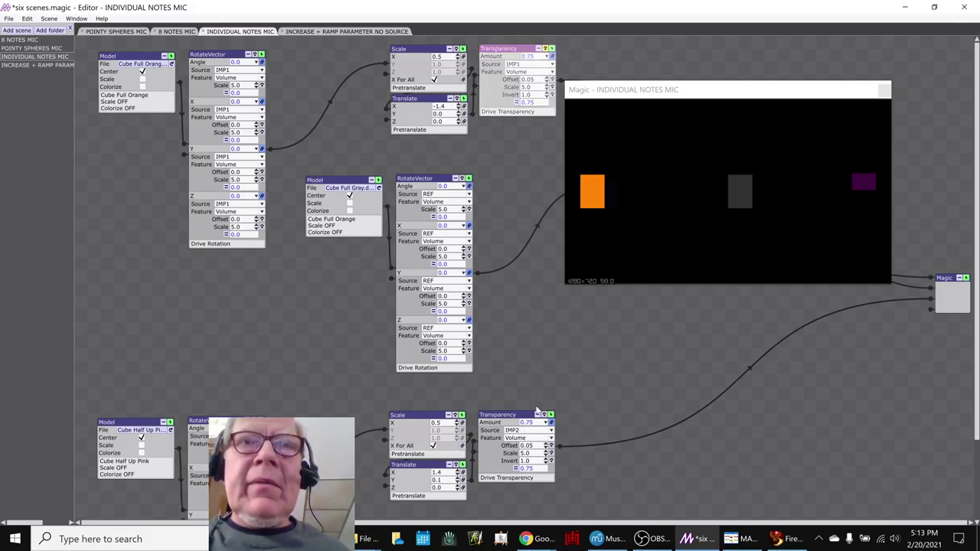
pyautogui.click(548, 414)
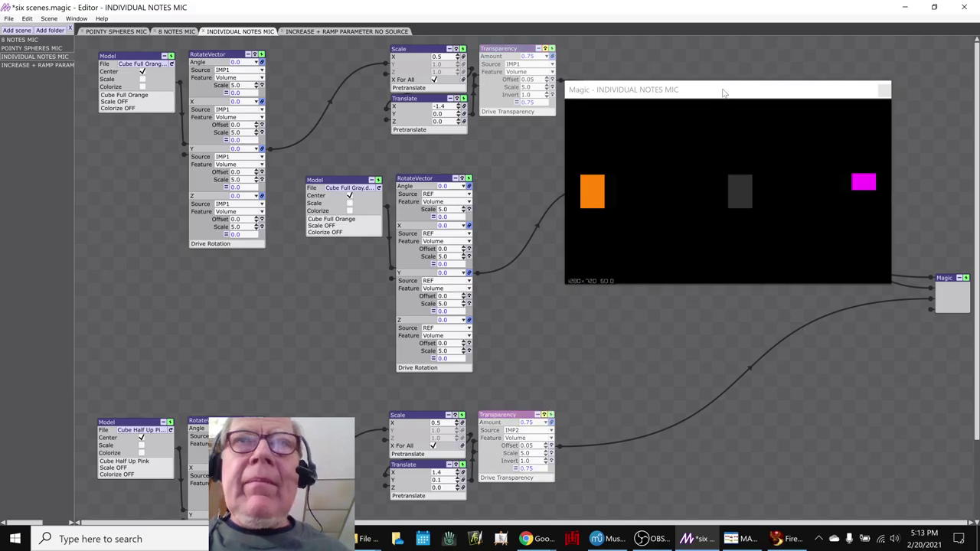
pyautogui.moveTo(724, 102); pyautogui.dragTo(707, 256)
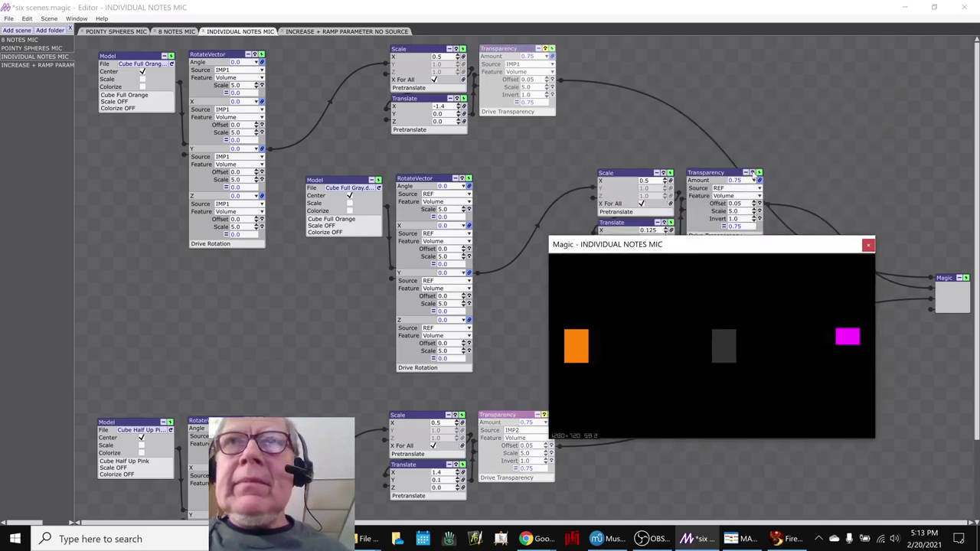
pyautogui.click(752, 173)
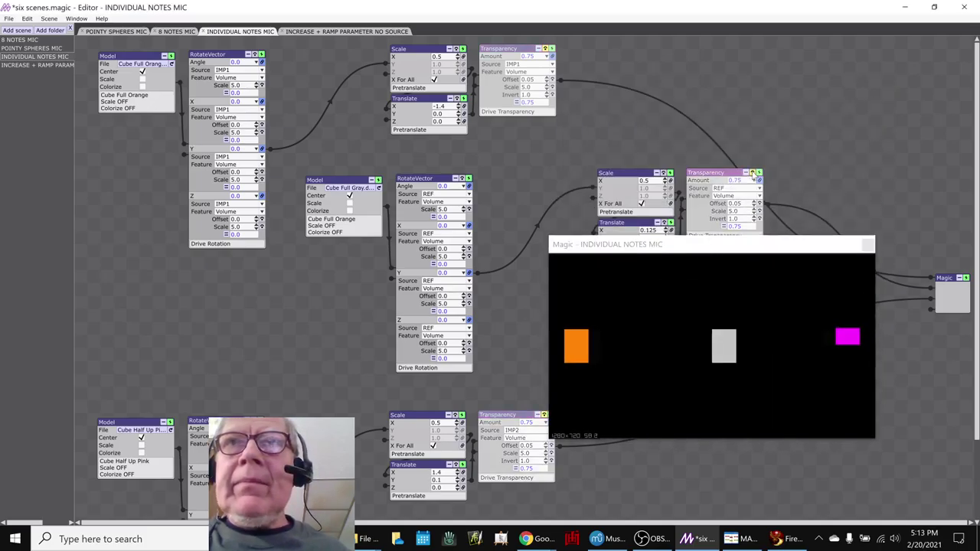
# Switch between the 8 NOTES MIC and INDIVIDUAL NOTES MIC scenes, selecting the eight cubes' rotation module
pyautogui.click(175, 31)
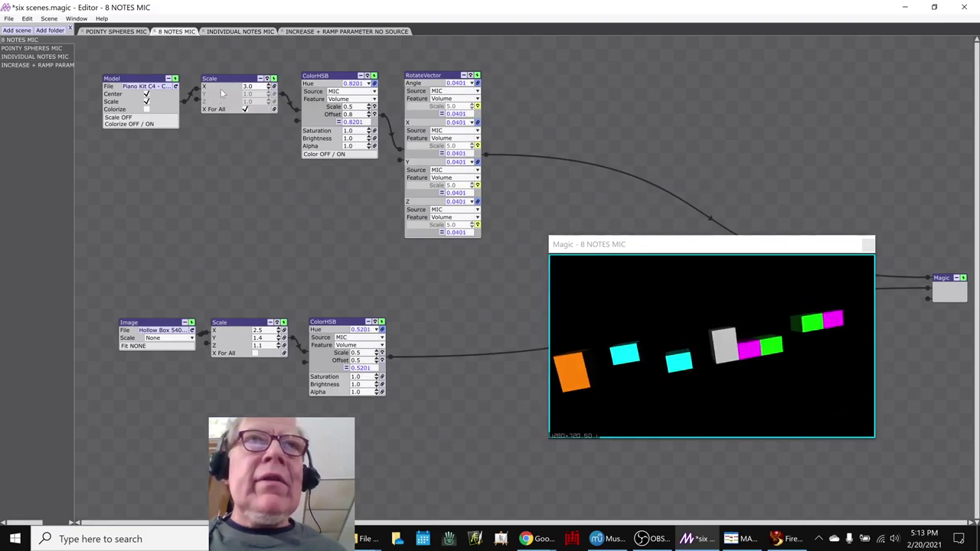
pyautogui.click(433, 79)
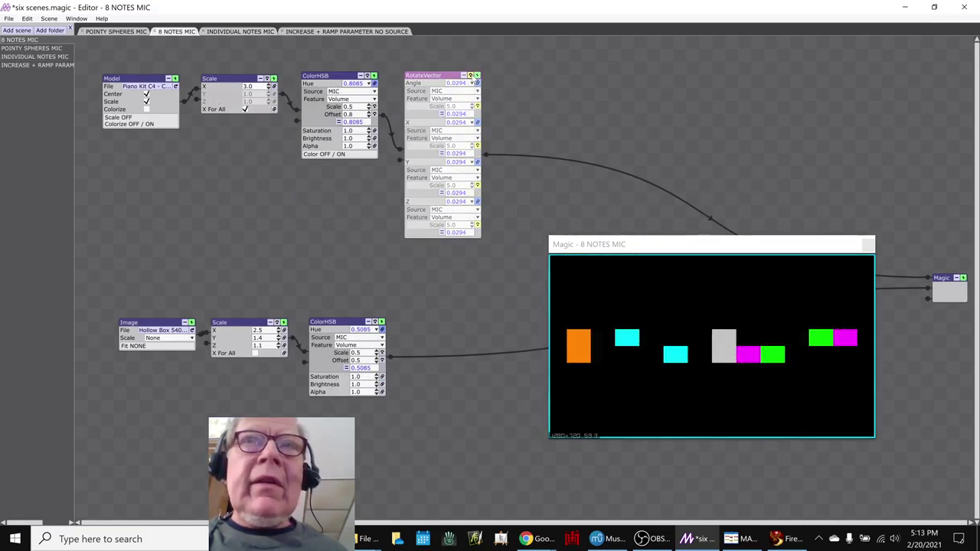
pyautogui.click(234, 32)
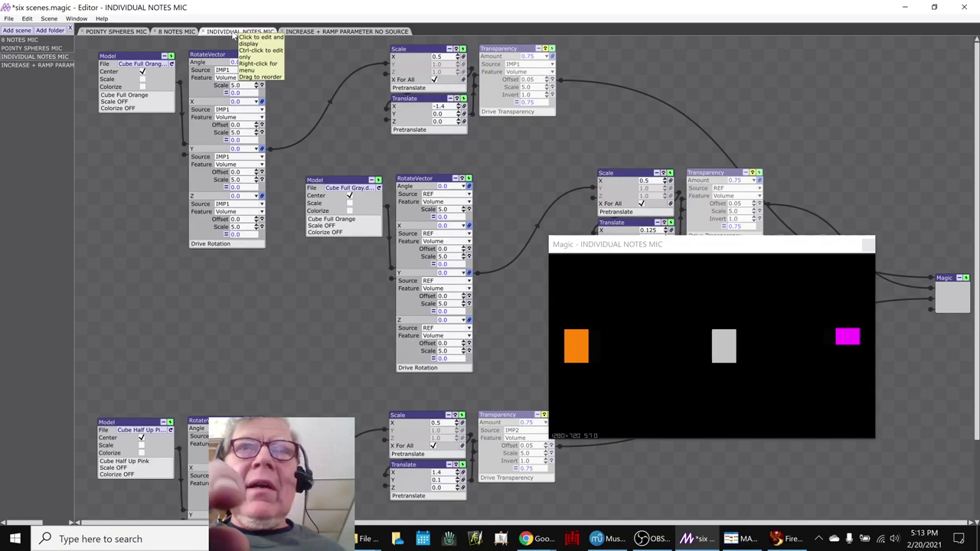
pyautogui.click(178, 32)
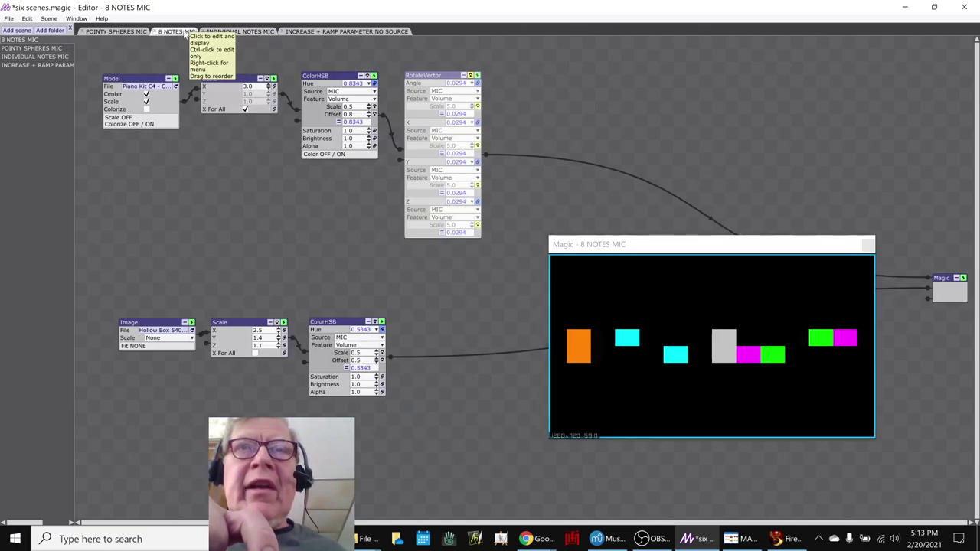
pyautogui.click(470, 80)
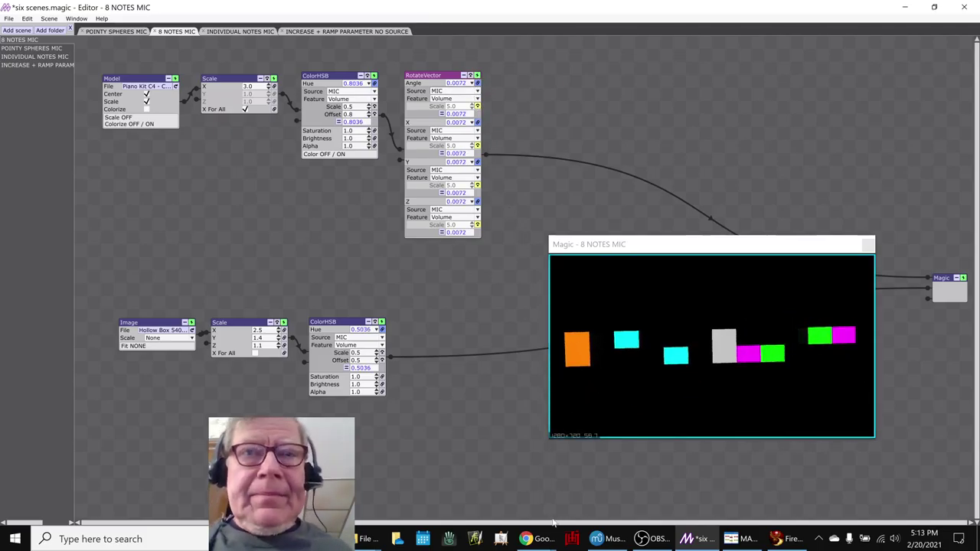
# Bring the Composing in Multiple Dimensions theme-word sheet to the front
pyautogui.moveTo(542, 539)
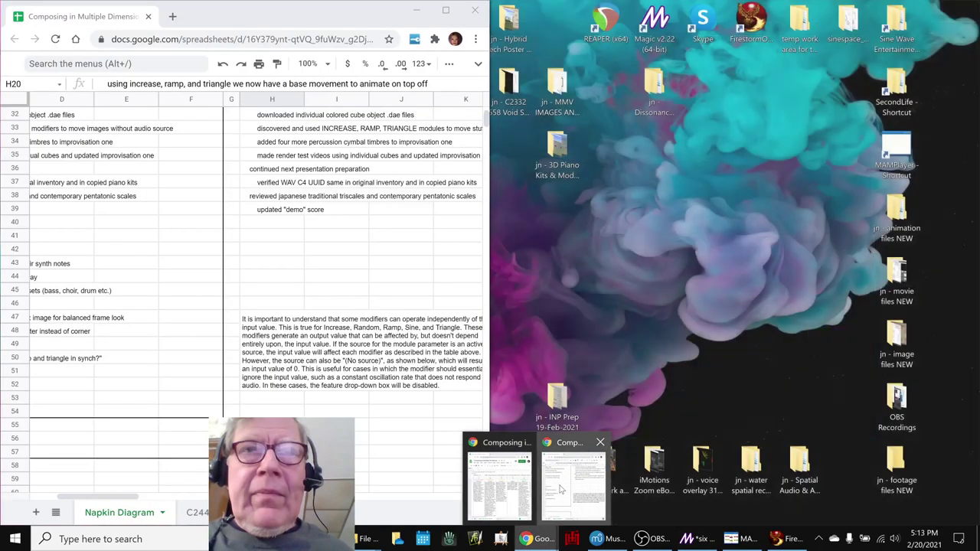
pyautogui.click(505, 489)
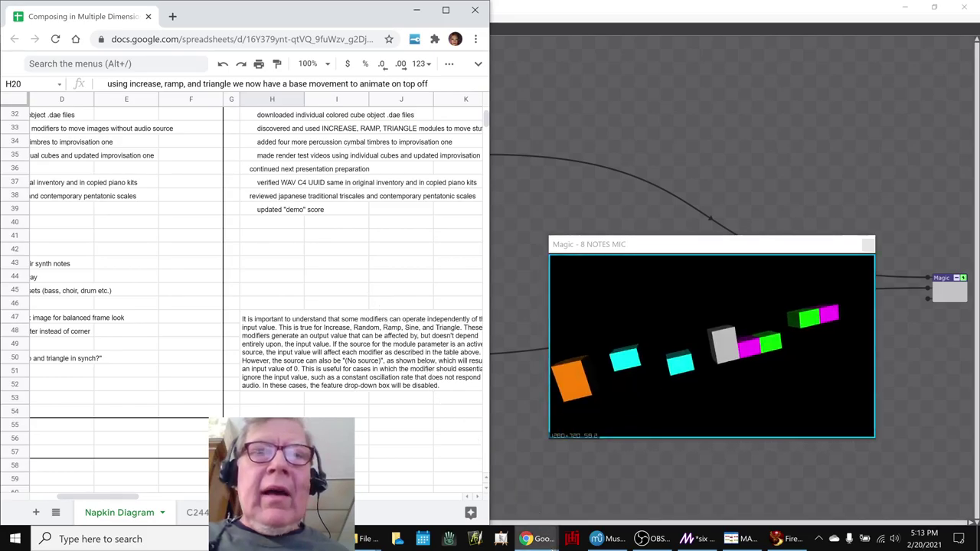
pyautogui.moveTo(542, 540)
pyautogui.click(516, 490)
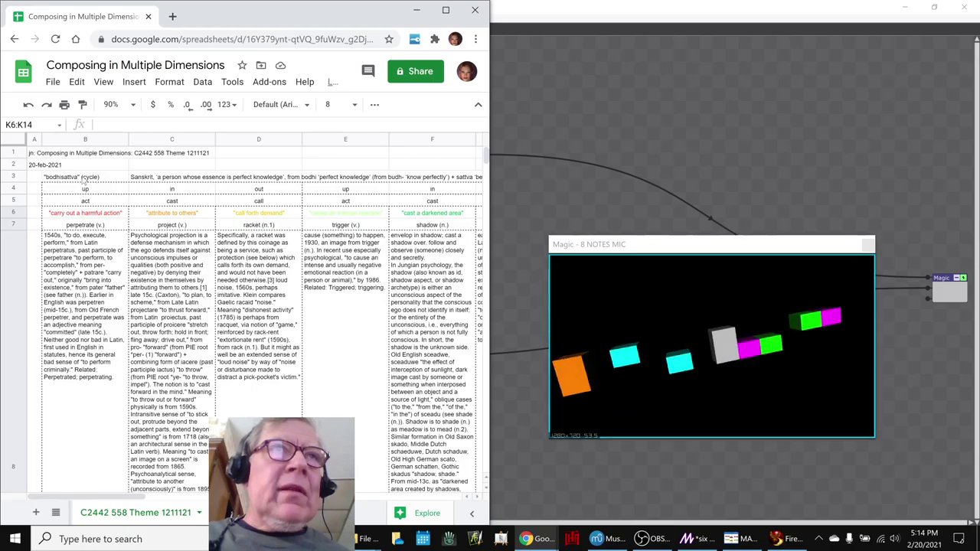
# Browse the theme words in B3, then rows 6–7 from perpetrate through racket in columns B–D
pyautogui.click(83, 179)
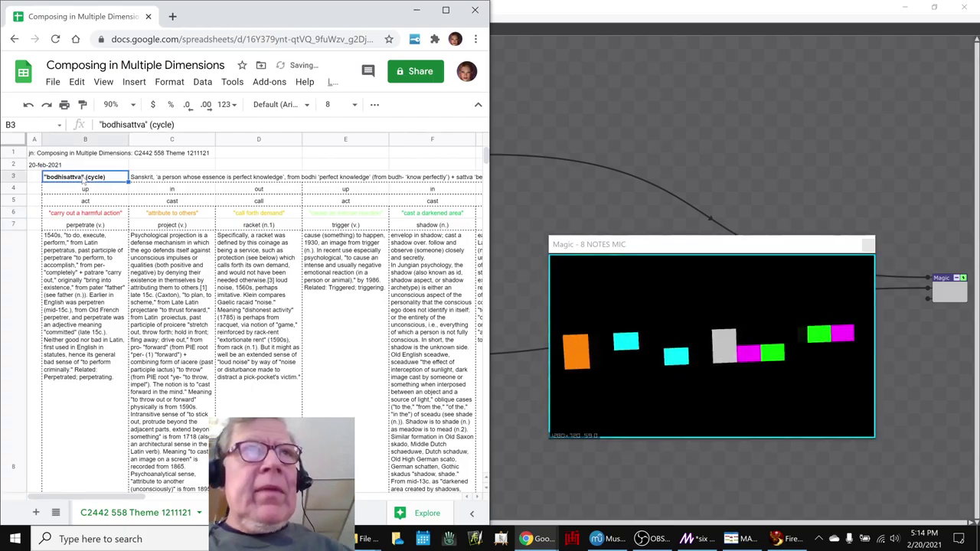
pyautogui.click(82, 216)
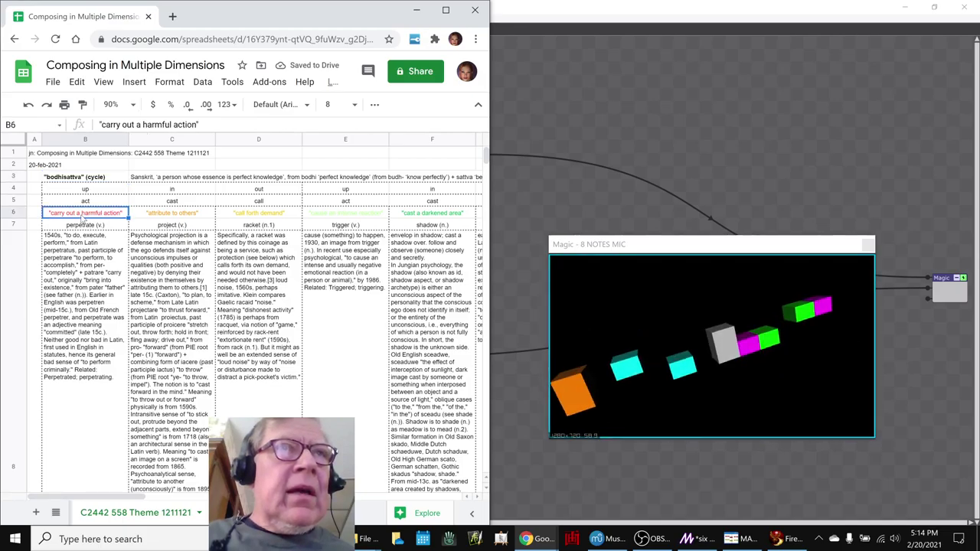
pyautogui.click(80, 225)
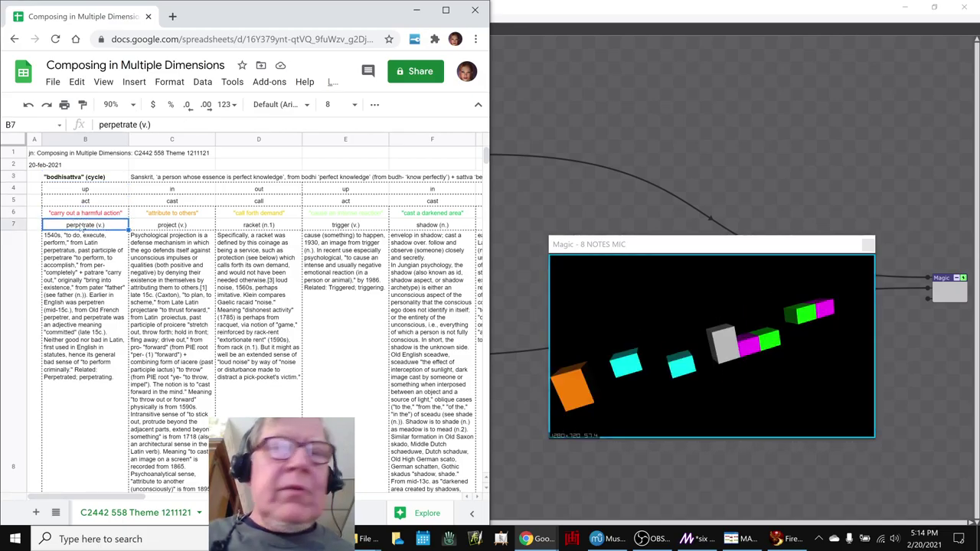
pyautogui.press('Right')
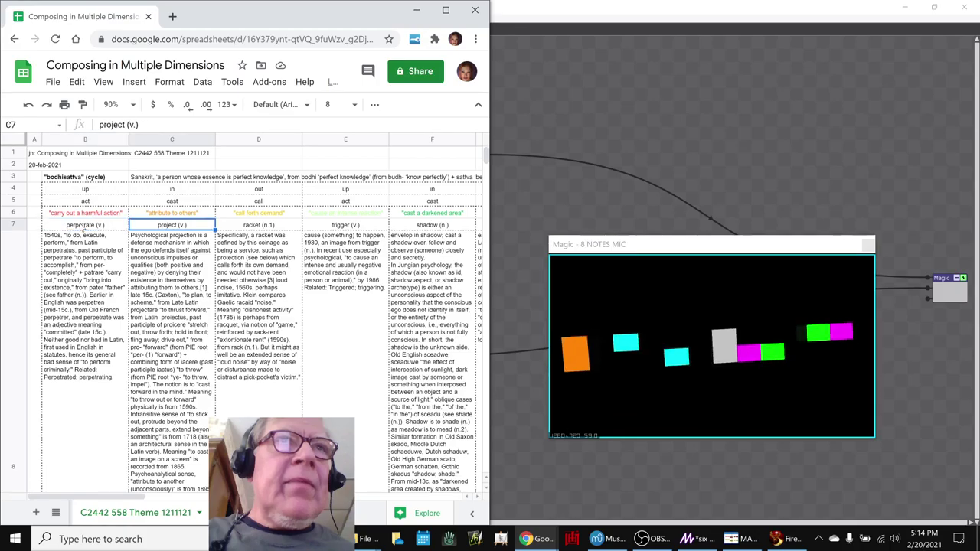
pyautogui.press('Up')
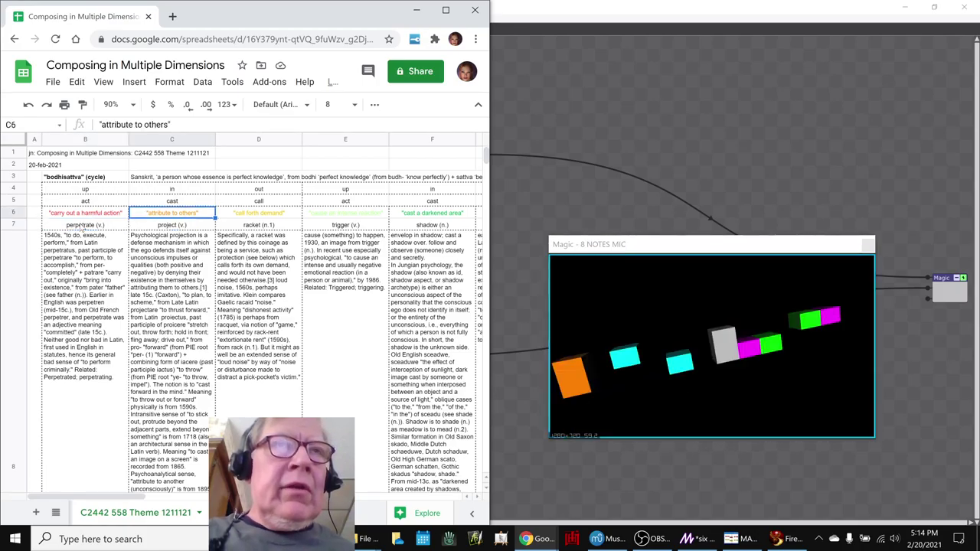
pyautogui.press('Right')
pyautogui.press('Down')
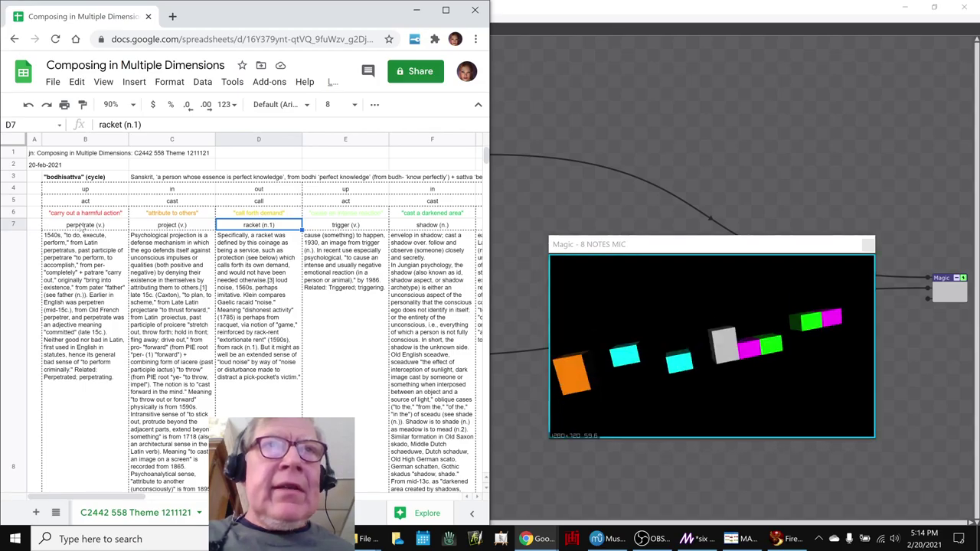
pyautogui.press('Up')
pyautogui.press('Down')
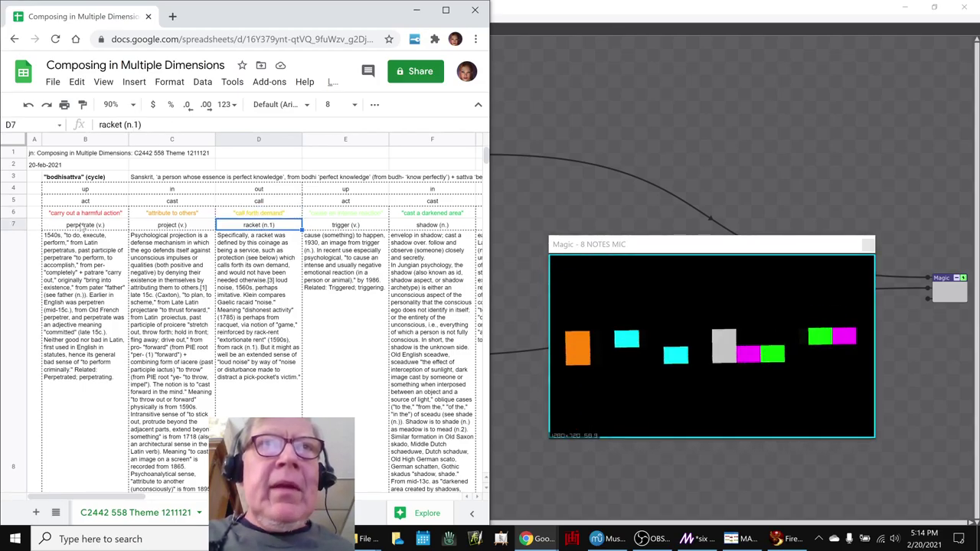
# Step across row 7 from trigger to restore, ending on 'renew' in J6
pyautogui.press('Right')
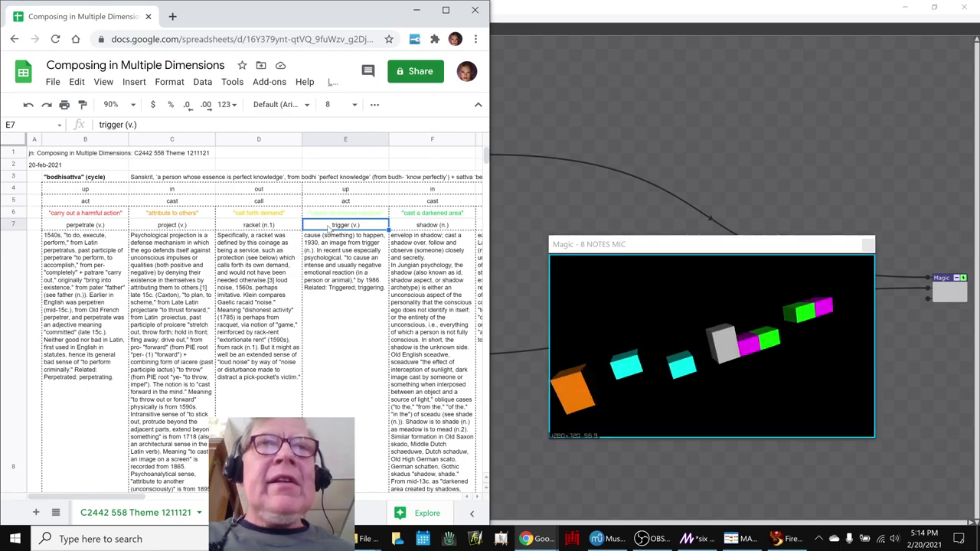
pyautogui.press('Right')
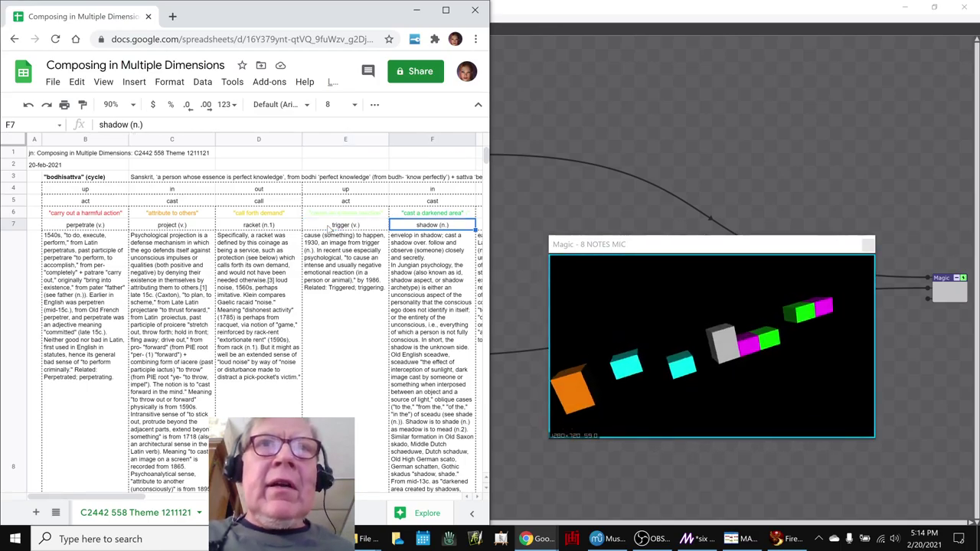
pyautogui.press('Right')
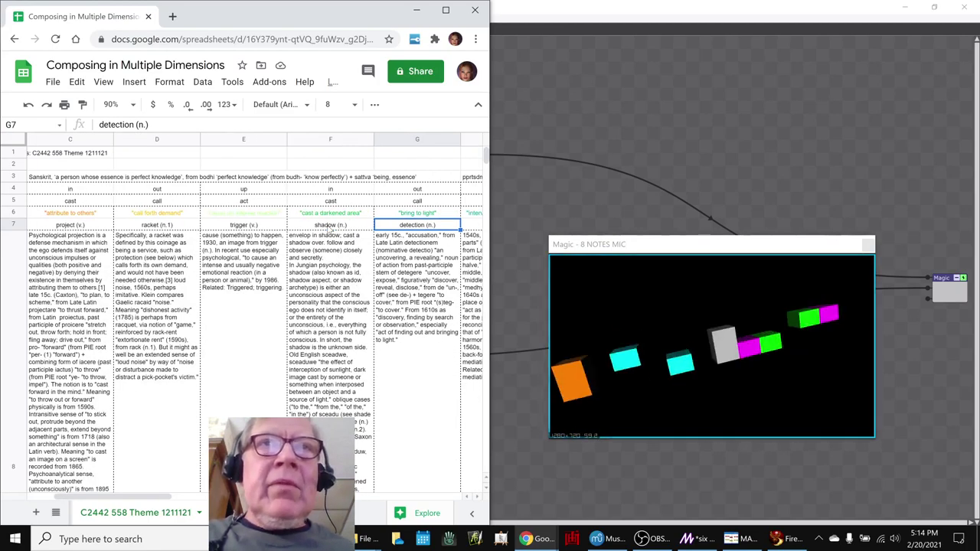
pyautogui.press('Right')
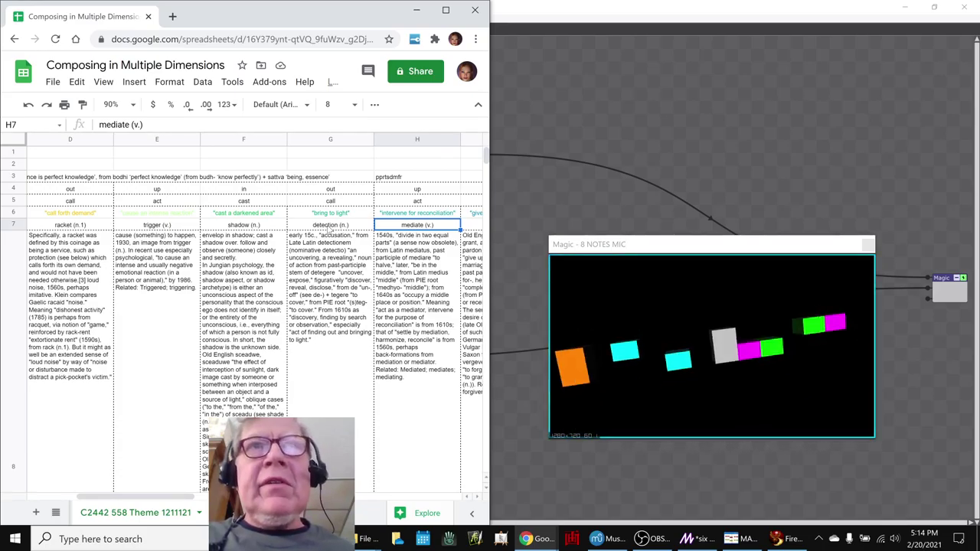
pyautogui.press('Right')
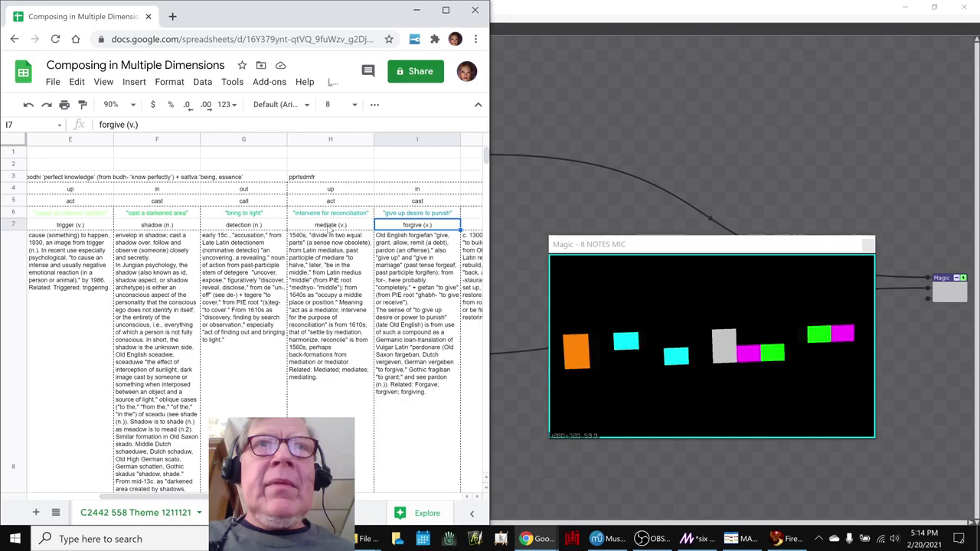
pyautogui.press('Right')
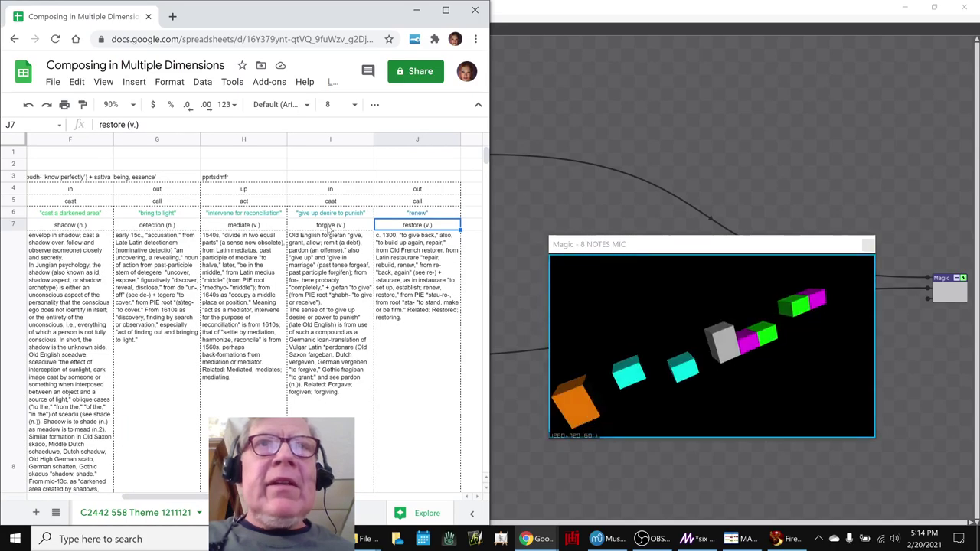
pyautogui.press('Up')
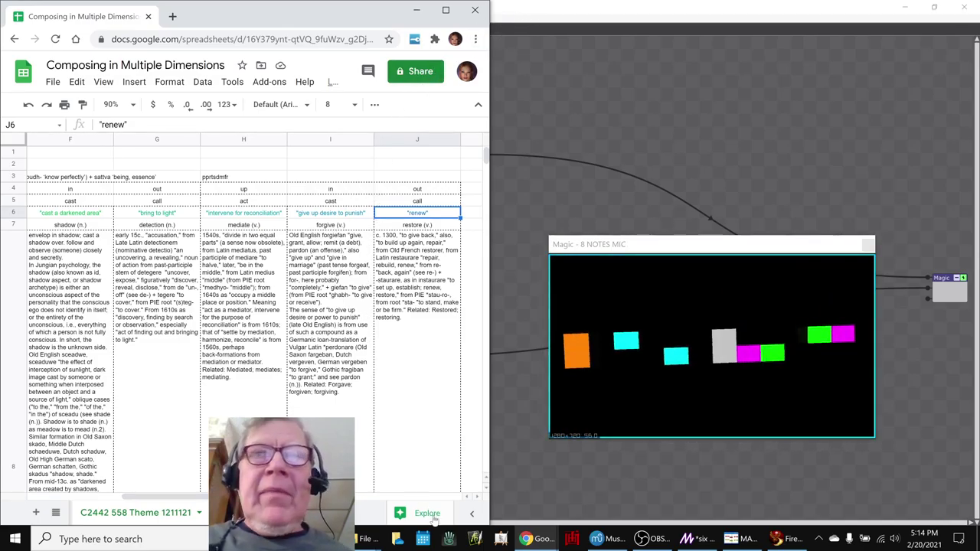
pyautogui.click(536, 539)
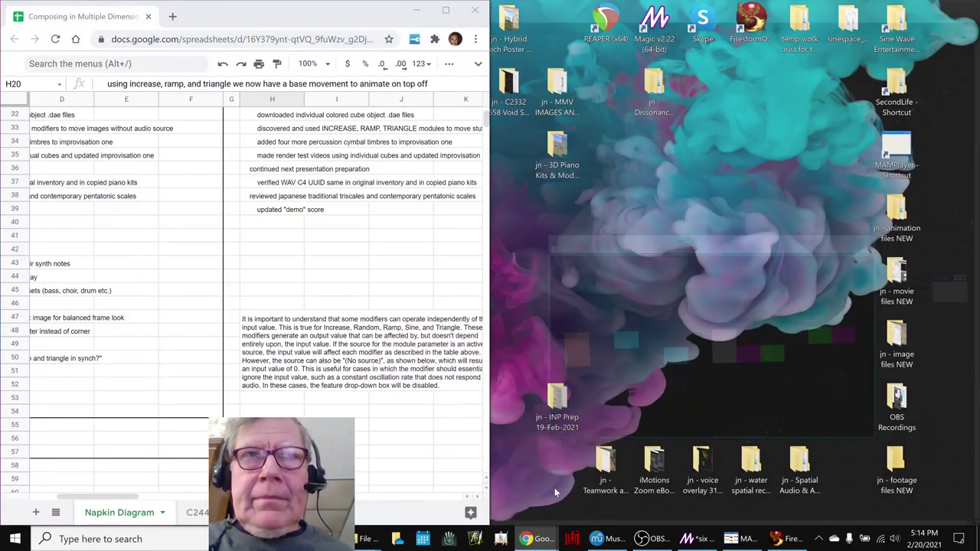
# Bring the Napkin Diagram sheet forward and move down through its Results entries past row 38
pyautogui.click(554, 488)
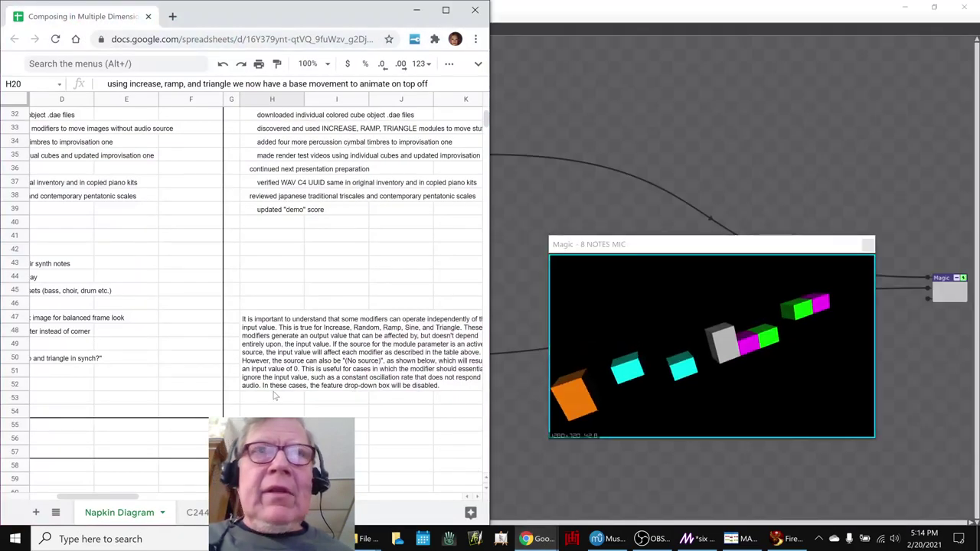
pyautogui.press('Left')
pyautogui.press('Left')
pyautogui.press('Left')
pyautogui.press('Left')
pyautogui.press('Left')
pyautogui.press('Left')
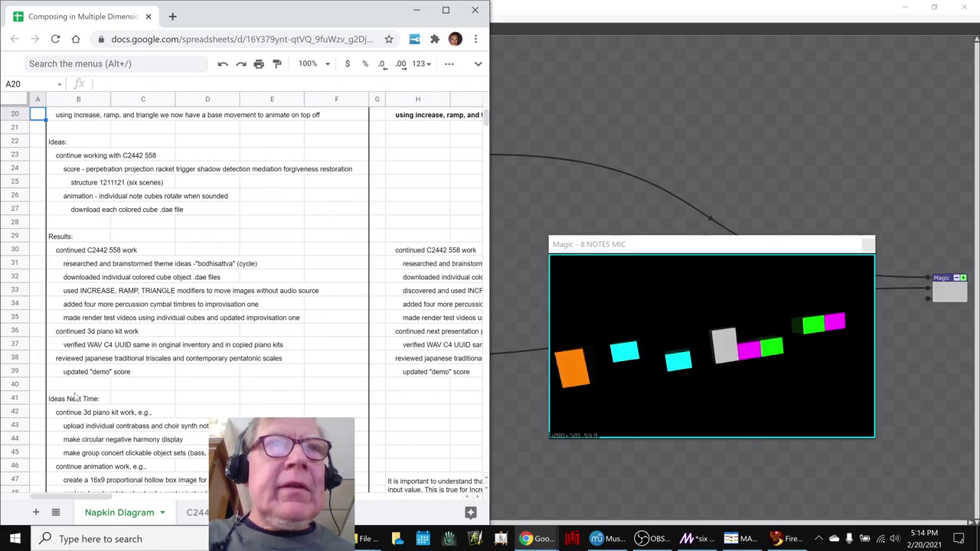
pyautogui.press('Down')
pyautogui.press('Down')
pyautogui.press('Down')
pyautogui.press('Down')
pyautogui.press('Down')
pyautogui.press('Down')
pyautogui.press('Down')
pyautogui.press('Down')
pyautogui.press('Down')
pyautogui.press('Down')
pyautogui.press('Down')
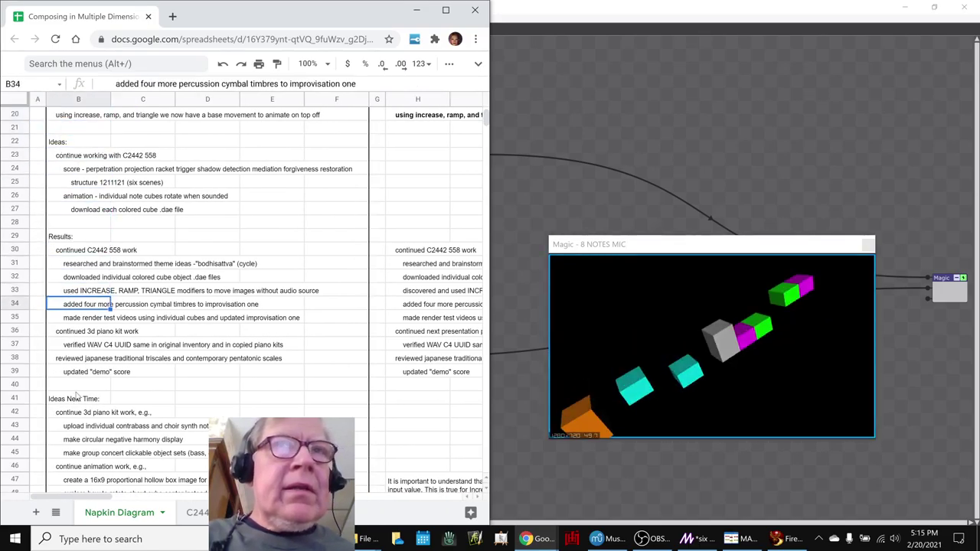
pyautogui.press('Down')
pyautogui.press('Down')
pyautogui.press('Down')
pyautogui.press('Down')
pyautogui.press('Right')
pyautogui.press('Right')
pyautogui.press('Right')
pyautogui.press('Right')
pyautogui.press('Right')
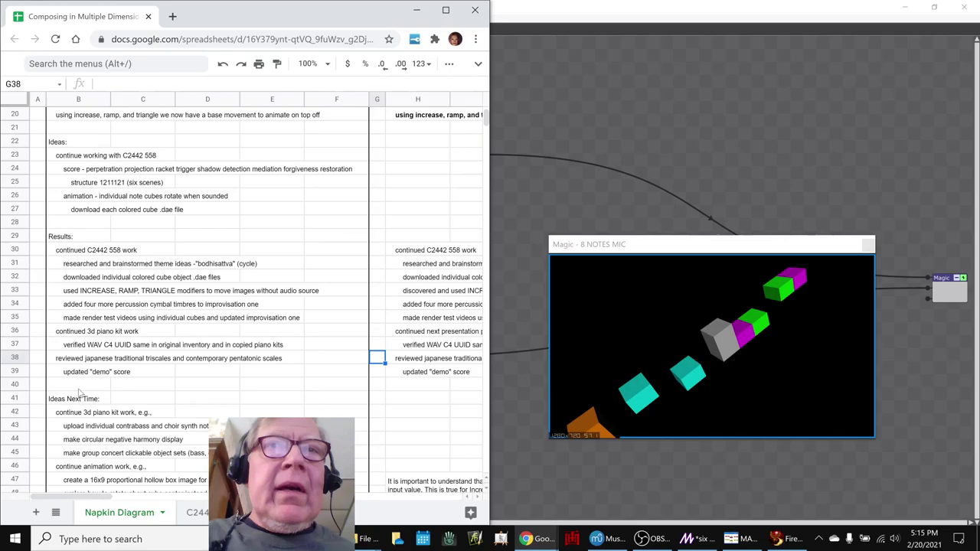
pyautogui.press('Down')
pyautogui.press('Down')
pyautogui.press('Down')
pyautogui.press('Down')
pyautogui.press('Down')
pyautogui.press('Down')
pyautogui.press('Down')
pyautogui.press('Down')
pyautogui.press('Down')
pyautogui.press('Down')
pyautogui.press('Down')
pyautogui.press('Down')
pyautogui.press('Down')
pyautogui.press('Down')
pyautogui.press('Down')
pyautogui.press('Down')
pyautogui.press('Down')
pyautogui.press('Down')
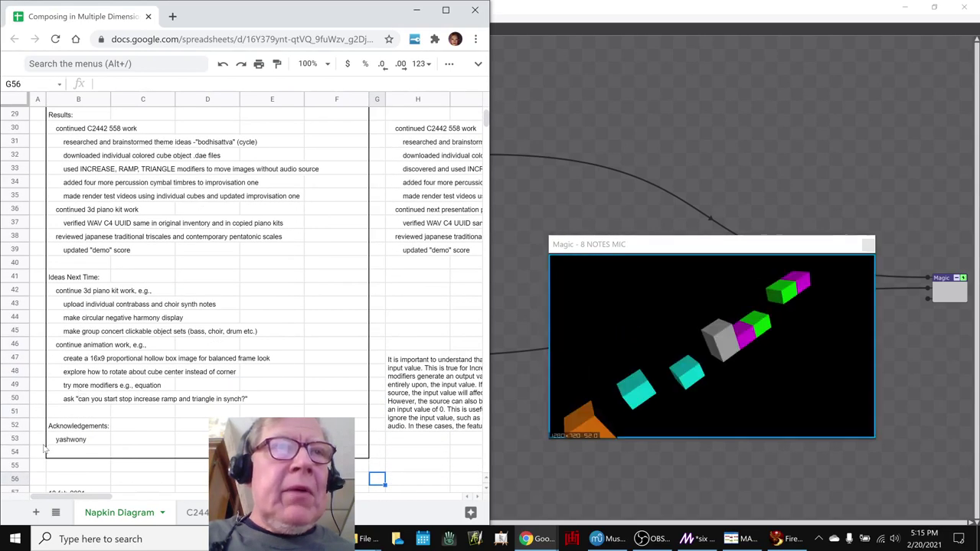
# Bold the acknowledged name in B53 and the Japanese triscales entry in H38
pyautogui.click(61, 441)
pyautogui.hotkey('ctrl', 'b')
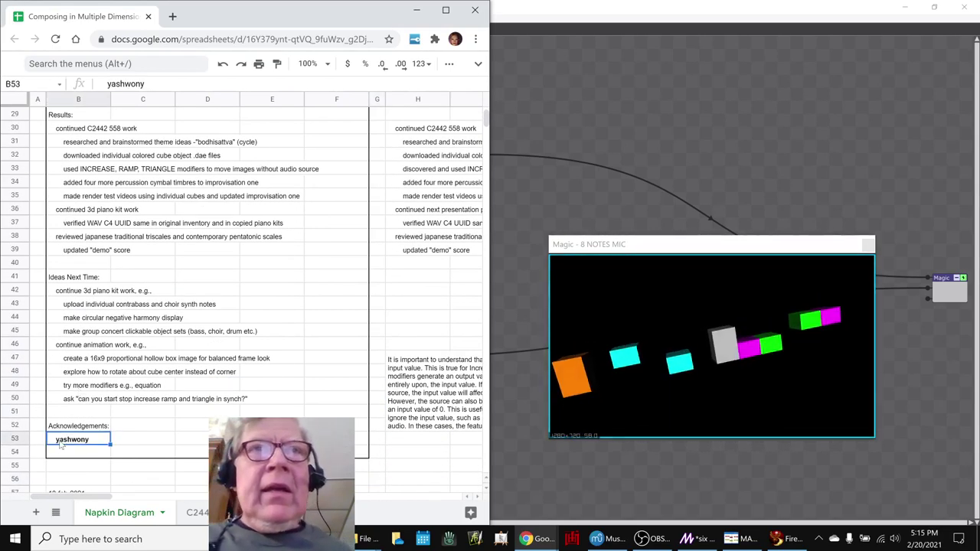
pyautogui.click(408, 263)
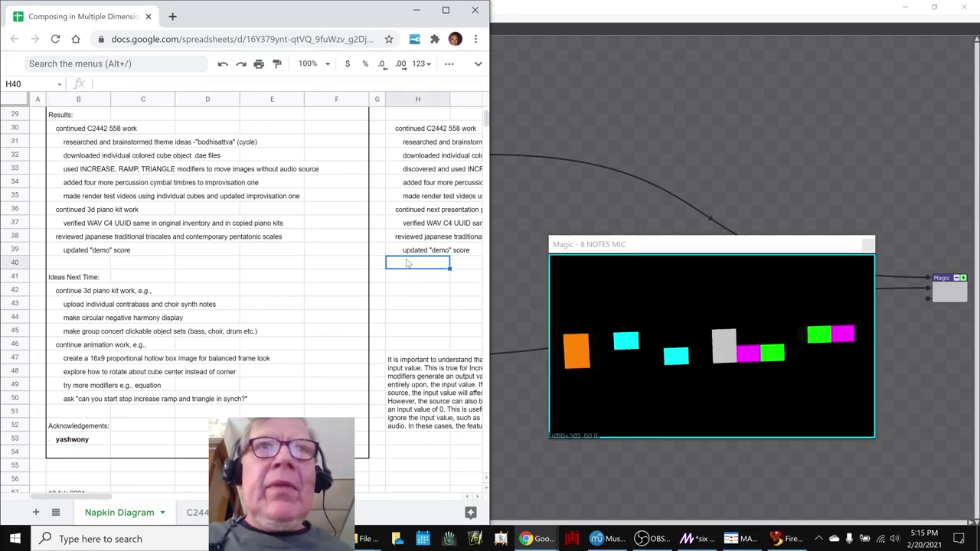
pyautogui.press('Up')
pyautogui.press('Up')
pyautogui.hotkey('ctrl', 'b')
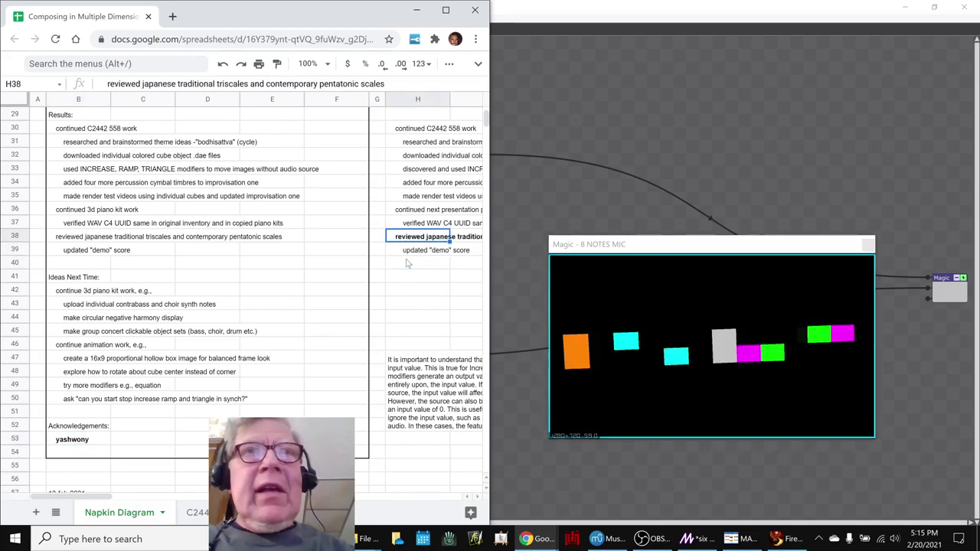
pyautogui.press('Right')
pyautogui.press('Right')
pyautogui.press('Left')
pyautogui.press('Left')
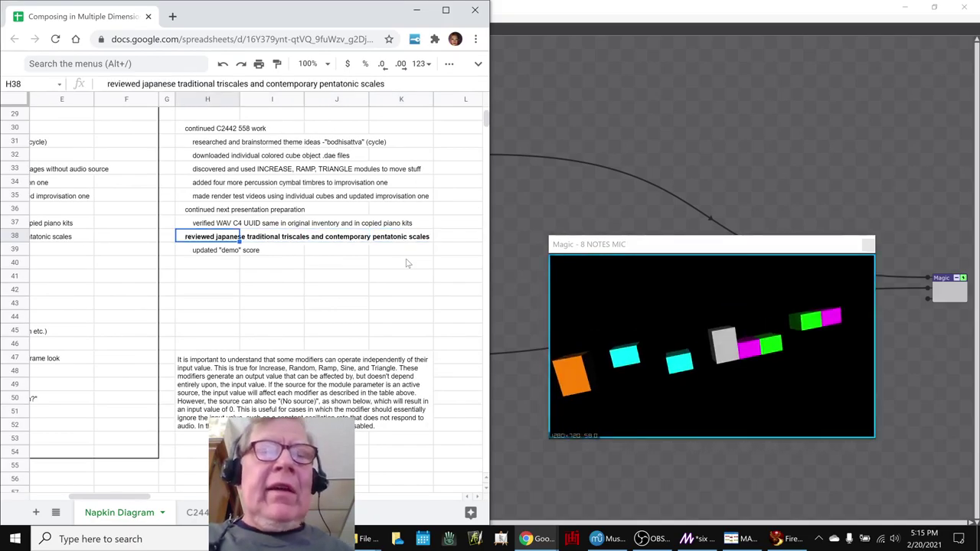
pyautogui.hotkey('alt', 'Tab')
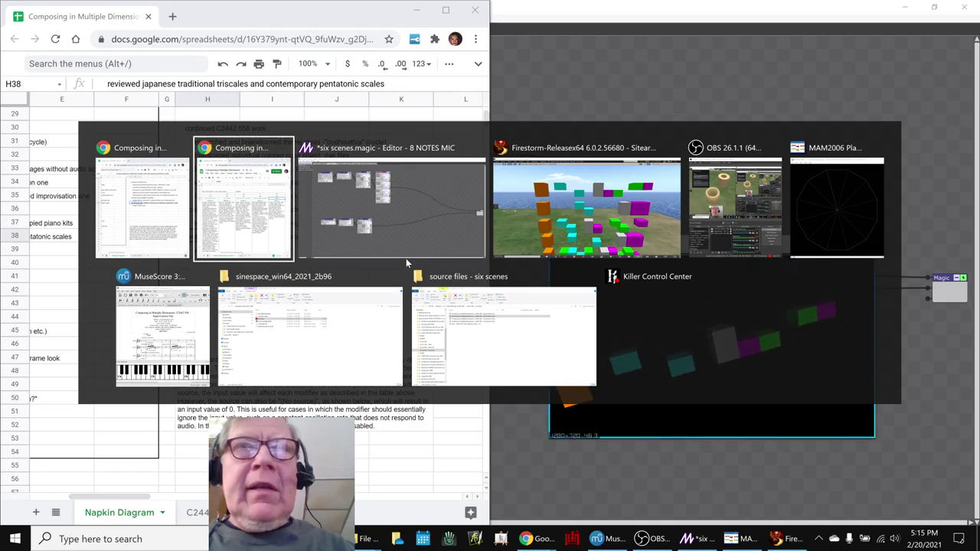
# Open the demo score in MuseScore and select the Indian and Western Interval 7 chords (measures 25–26)
pyautogui.press('Tab')
pyautogui.press('Tab')
pyautogui.press('Tab')
pyautogui.press('Tab')
pyautogui.press('Tab')
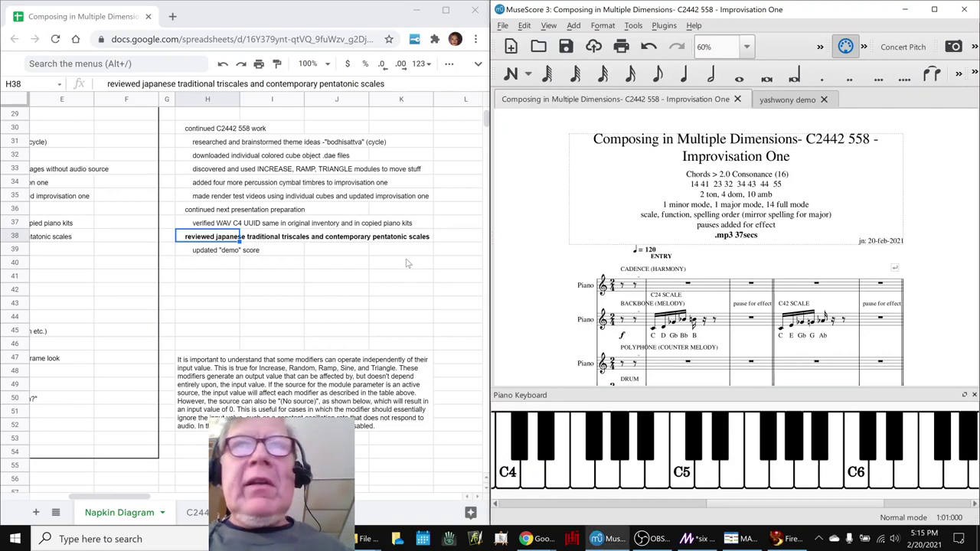
pyautogui.click(788, 101)
pyautogui.scroll(-10, 823, 188)
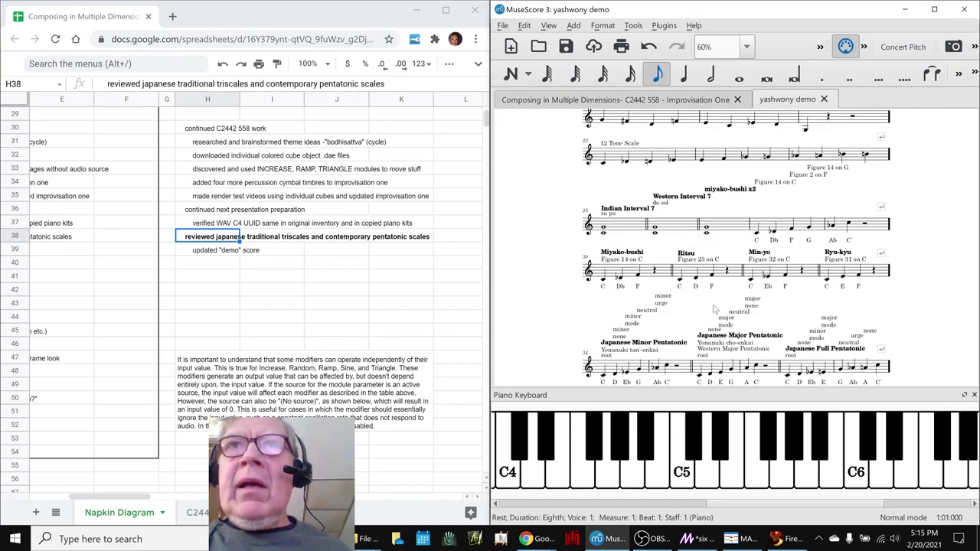
pyautogui.scroll(-3, 624, 290)
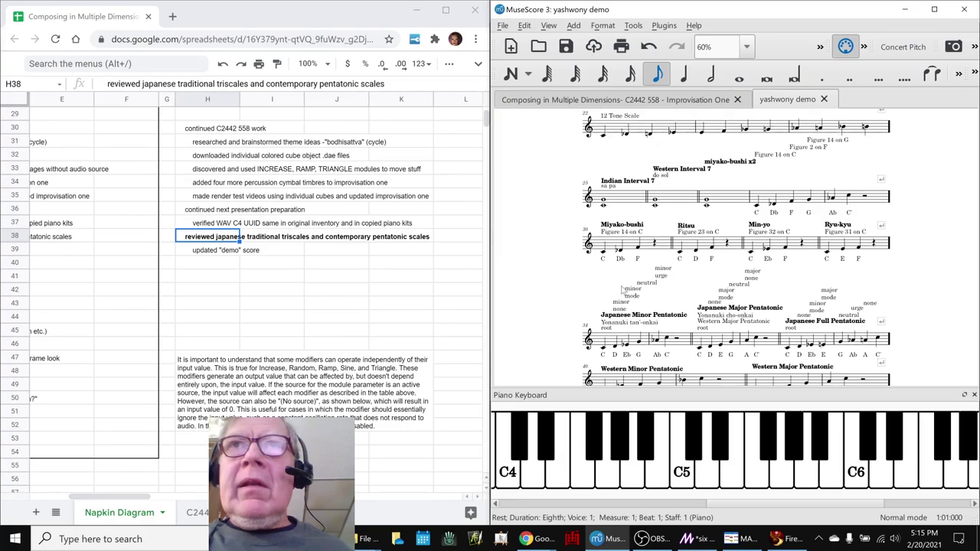
pyautogui.scroll(1, 623, 290)
pyautogui.click(626, 227)
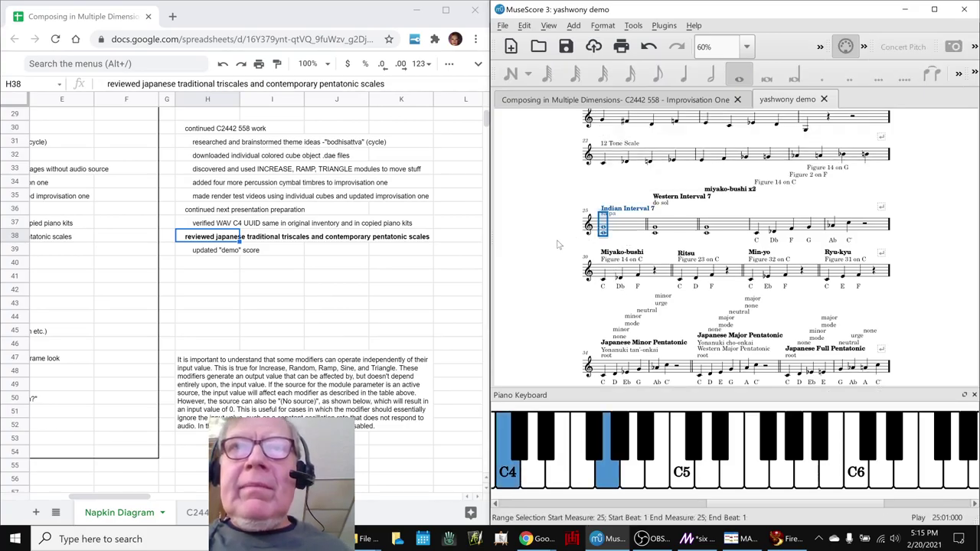
pyautogui.click(676, 227)
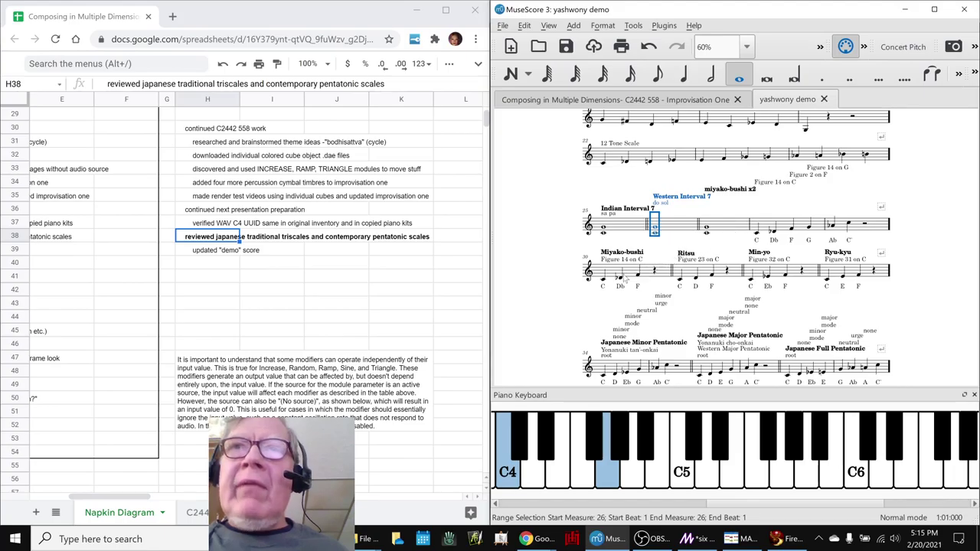
# Step through the Miyako-bushi scale notes from C4 into the Ryu-kyu notes
pyautogui.click(605, 284)
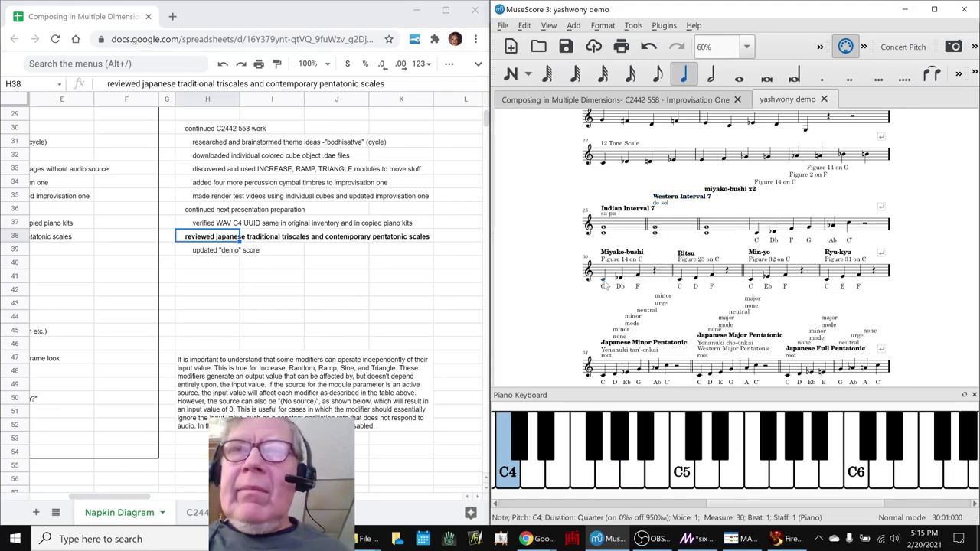
pyautogui.press('Right')
pyautogui.press('Right')
pyautogui.press('Right')
pyautogui.press('Right')
pyautogui.press('Right')
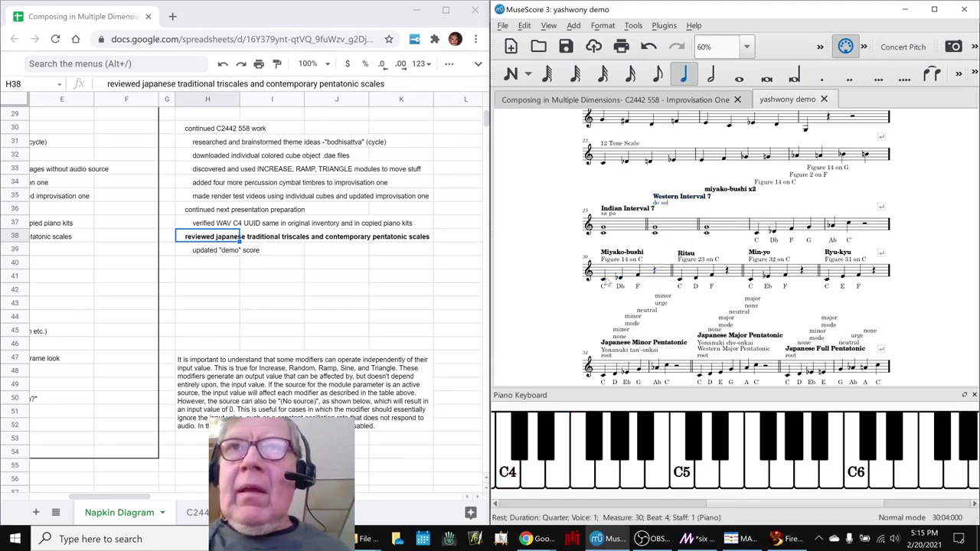
pyautogui.press('Right')
pyautogui.press('Right')
pyautogui.press('Right')
pyautogui.press('Right')
pyautogui.press('Right')
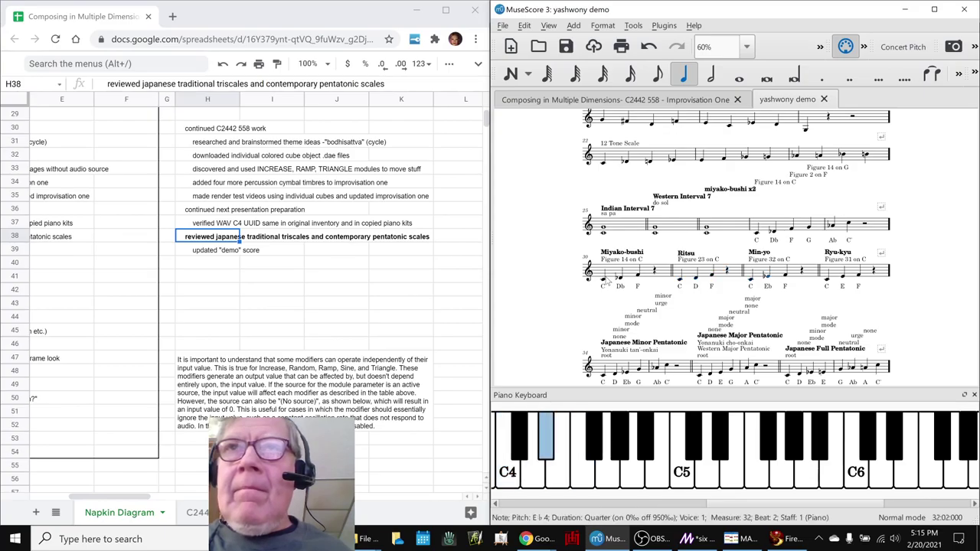
pyautogui.press('Right')
pyautogui.press('Right')
pyautogui.press('Right')
pyautogui.press('Right')
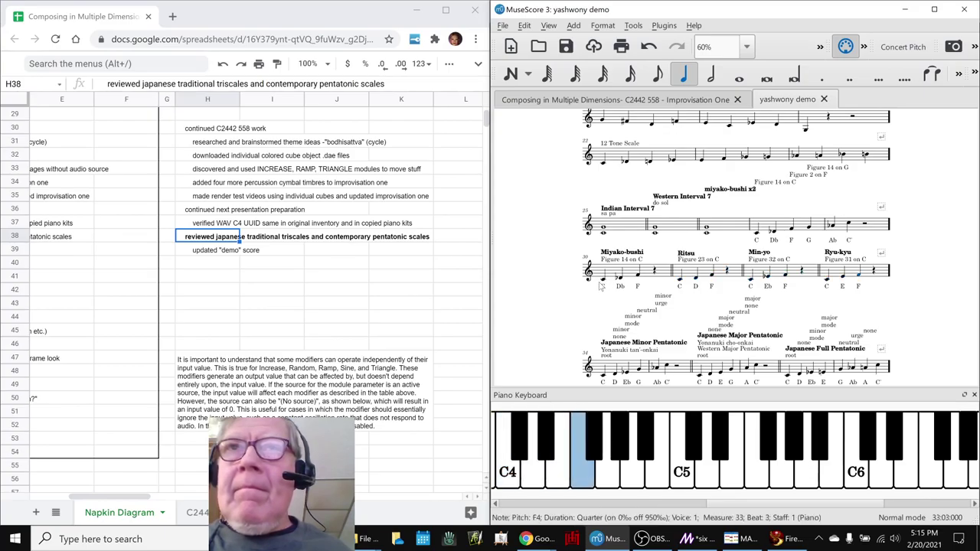
pyautogui.press('Escape')
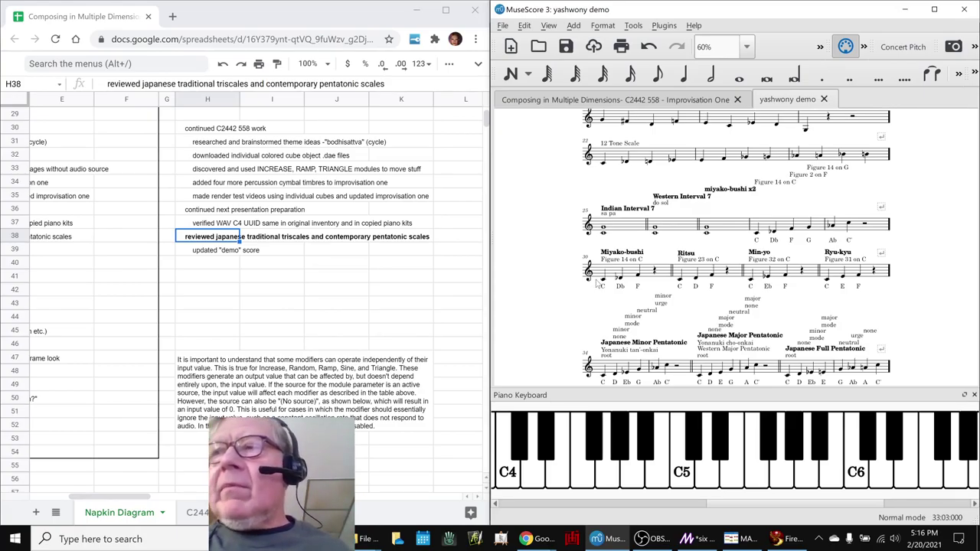
# Step through the measure 28 scale notes from C4 up to C5
pyautogui.click(758, 236)
pyautogui.press('Right')
pyautogui.press('Right')
pyautogui.press('Right')
pyautogui.press('Right')
pyautogui.press('Right')
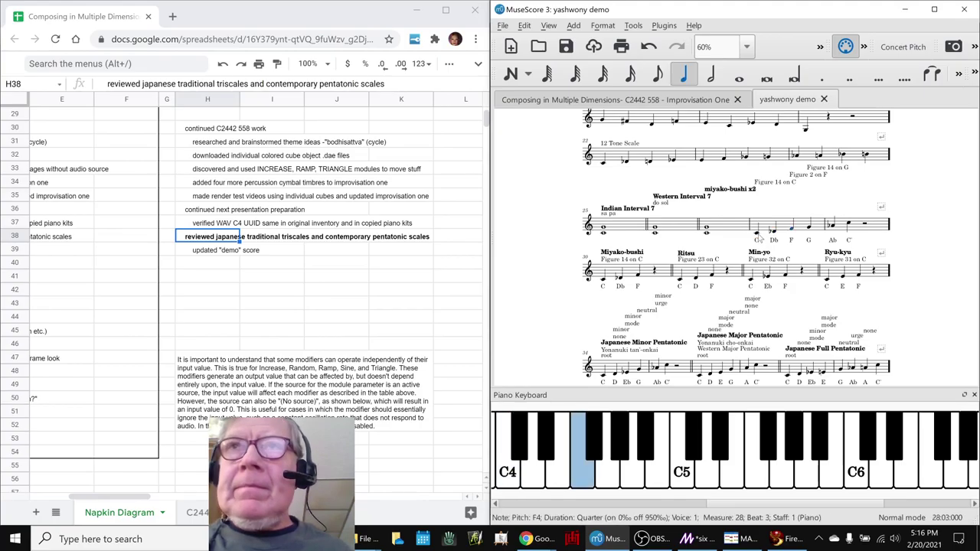
pyautogui.click(760, 236)
pyautogui.press('Right')
pyautogui.press('Right')
pyautogui.press('Right')
pyautogui.press('Right')
pyautogui.press('Right')
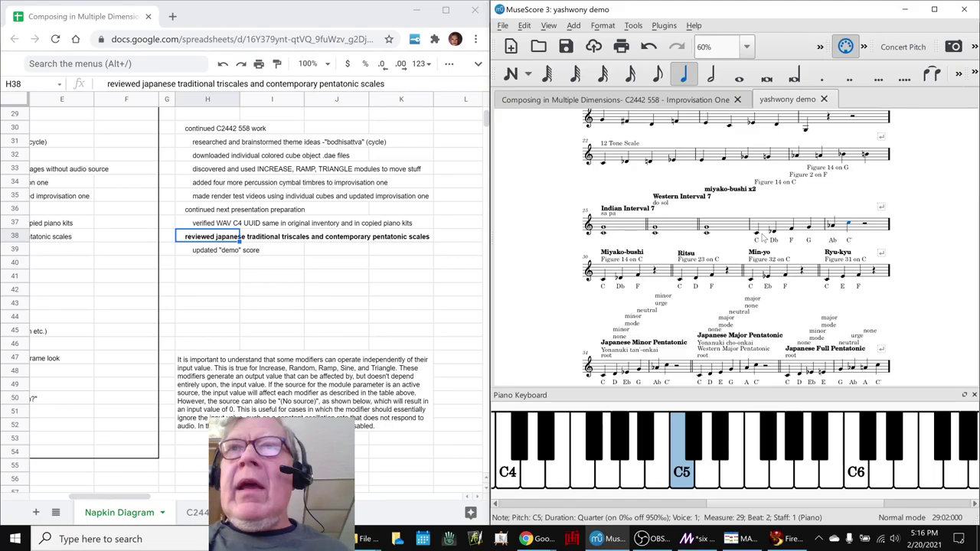
pyautogui.click(757, 234)
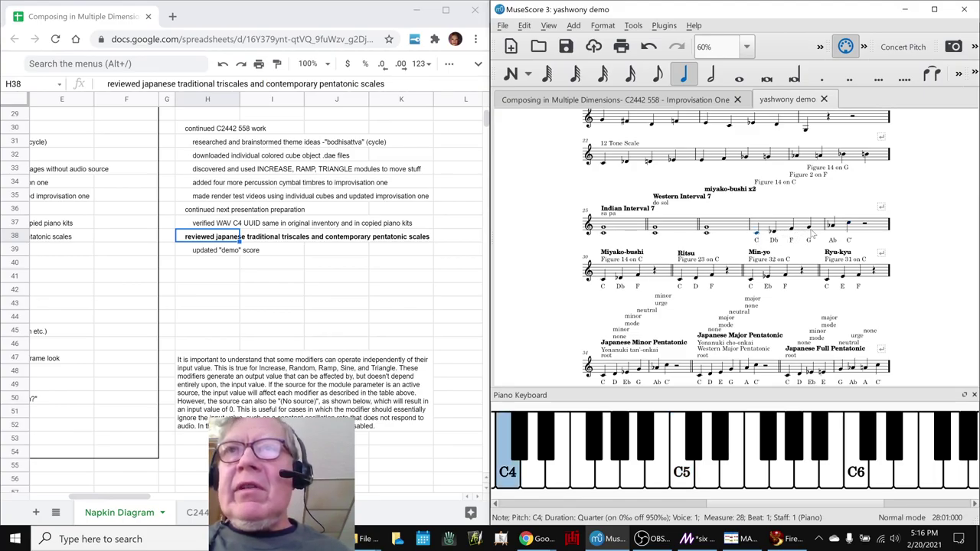
# Select and play the miyako-bushi chord in measure 27
pyautogui.click(703, 221)
pyautogui.click(721, 228)
pyautogui.press('space')
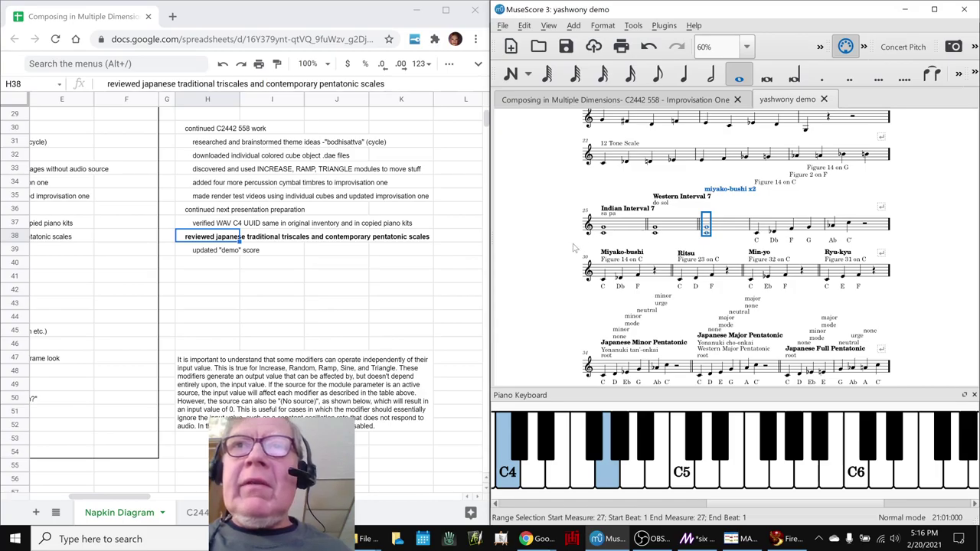
pyautogui.press('Escape')
pyautogui.scroll(-3, 574, 247)
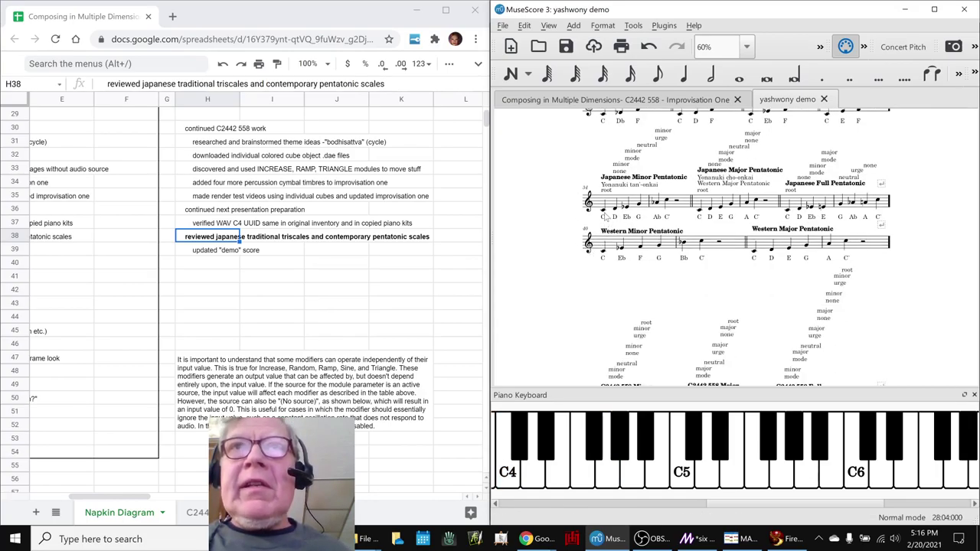
pyautogui.click(603, 212)
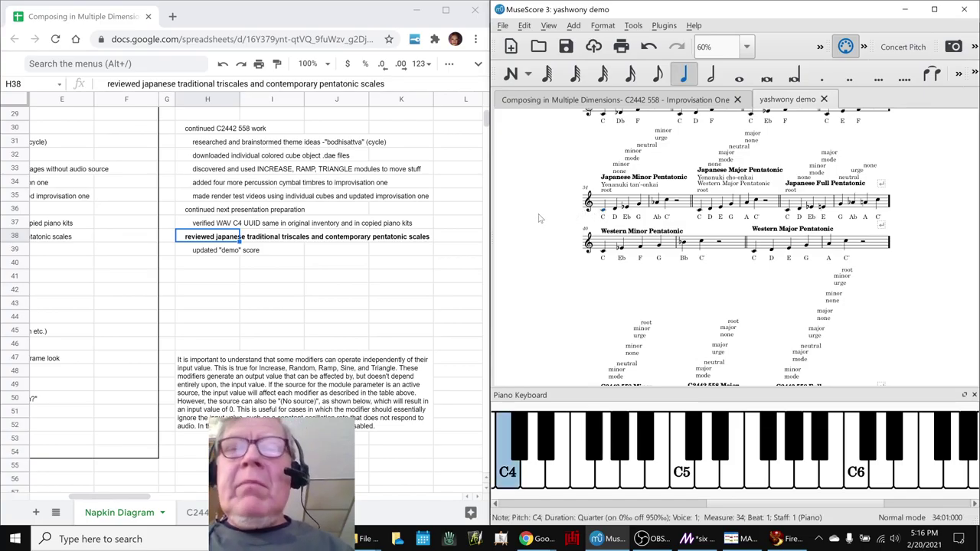
pyautogui.press('space')
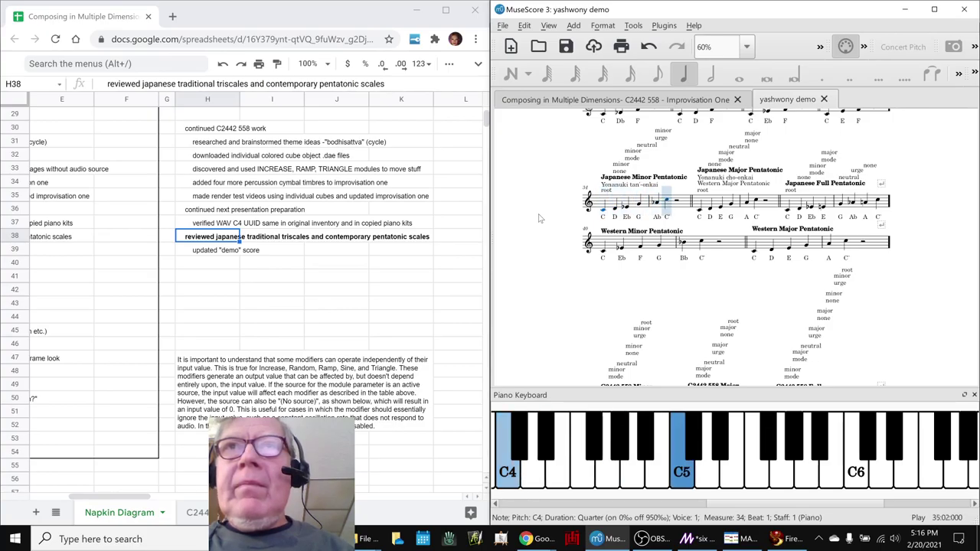
pyautogui.press('space')
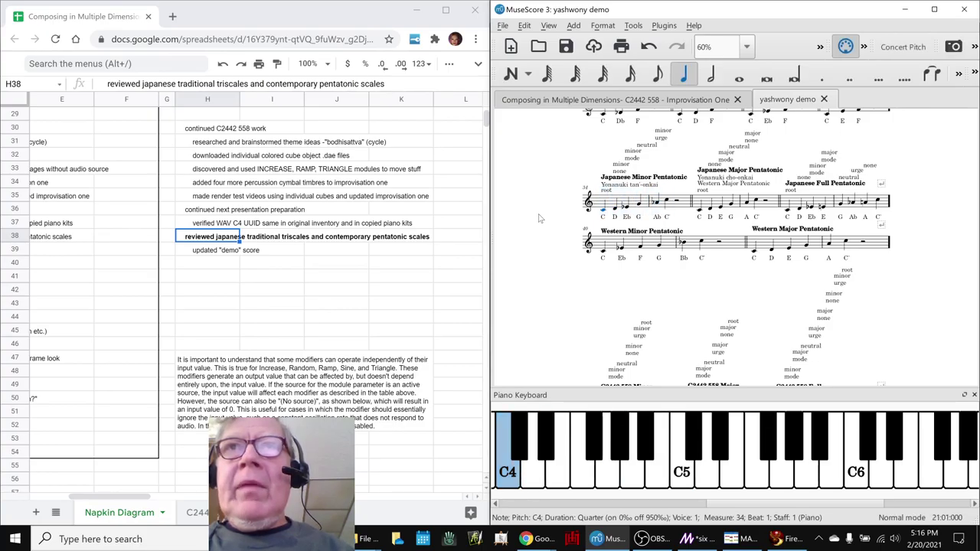
pyautogui.click(605, 256)
pyautogui.press('Right')
pyautogui.press('Right')
pyautogui.press('Right')
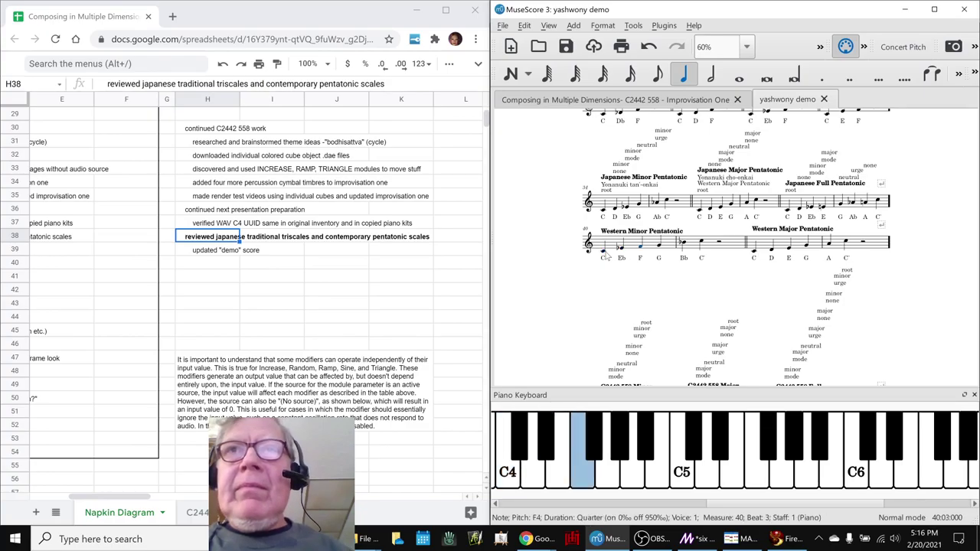
pyautogui.press('Right')
pyautogui.press('Right')
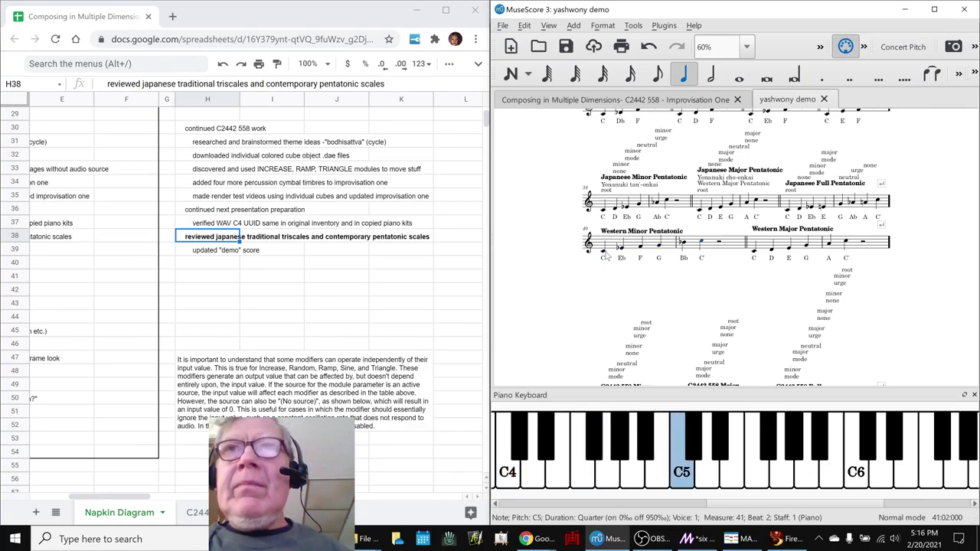
pyautogui.press('Escape')
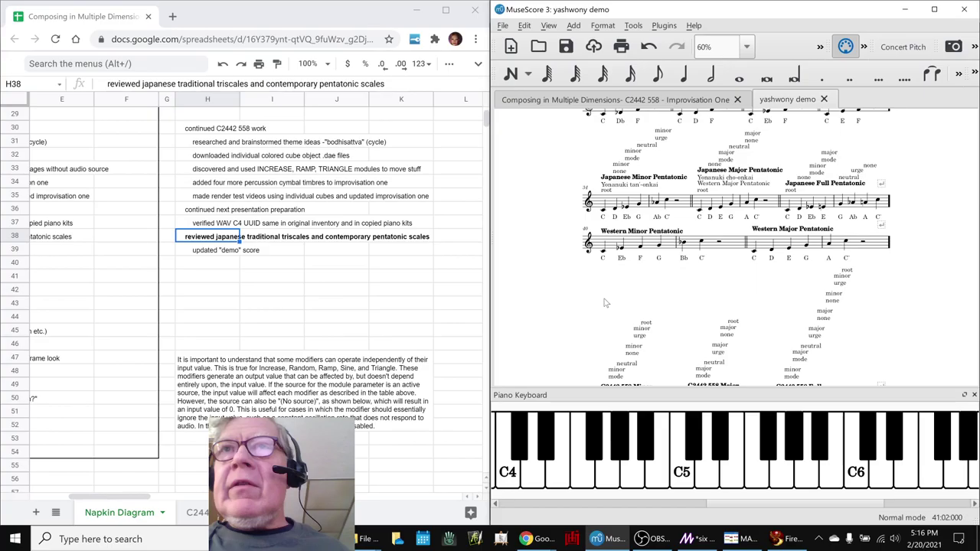
pyautogui.scroll(-2, 605, 303)
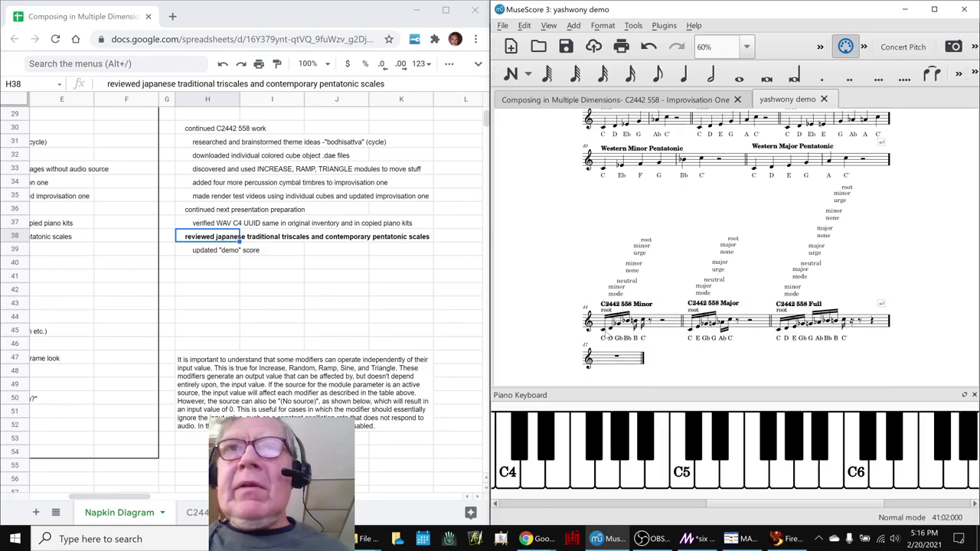
pyautogui.click(605, 334)
pyautogui.press('Right')
pyautogui.press('Right')
pyautogui.press('Right')
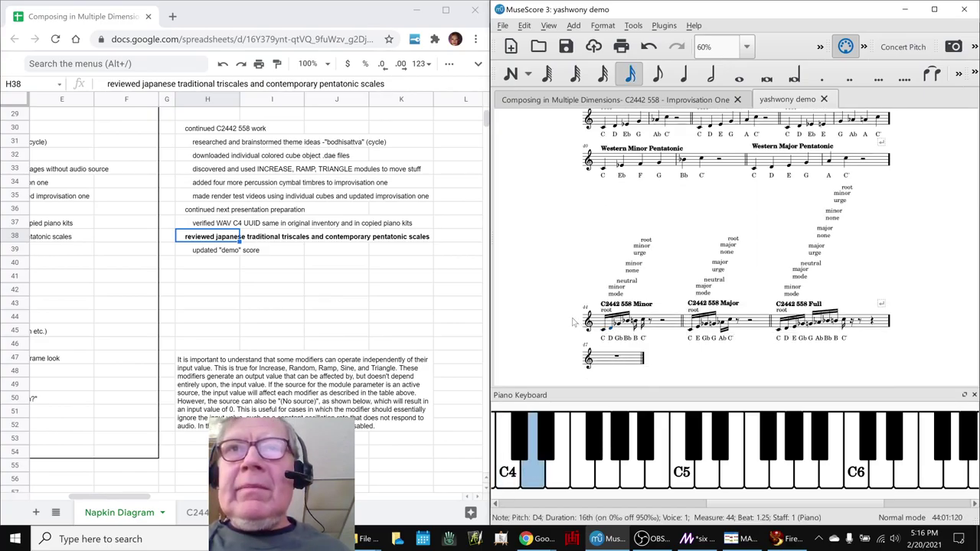
pyautogui.press('Right')
pyautogui.press('Right')
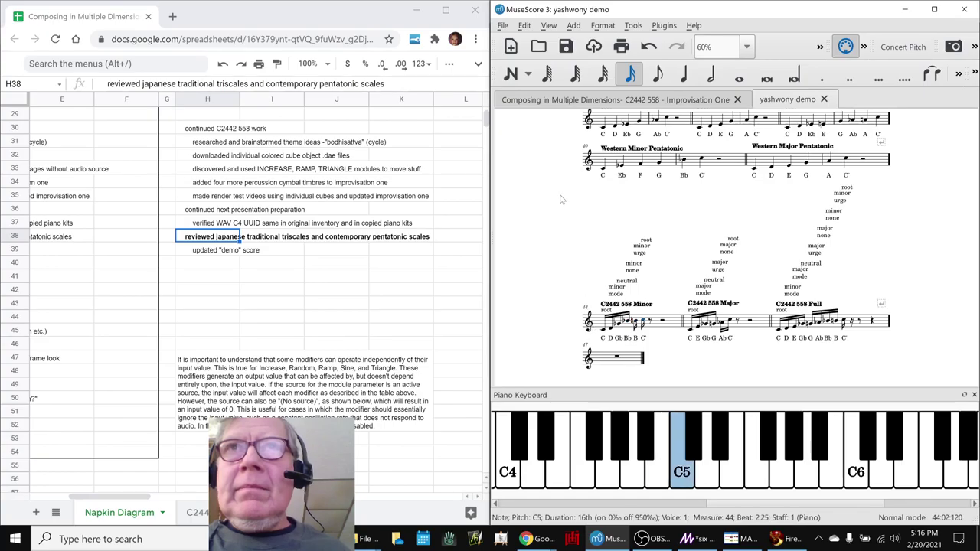
pyautogui.click(604, 173)
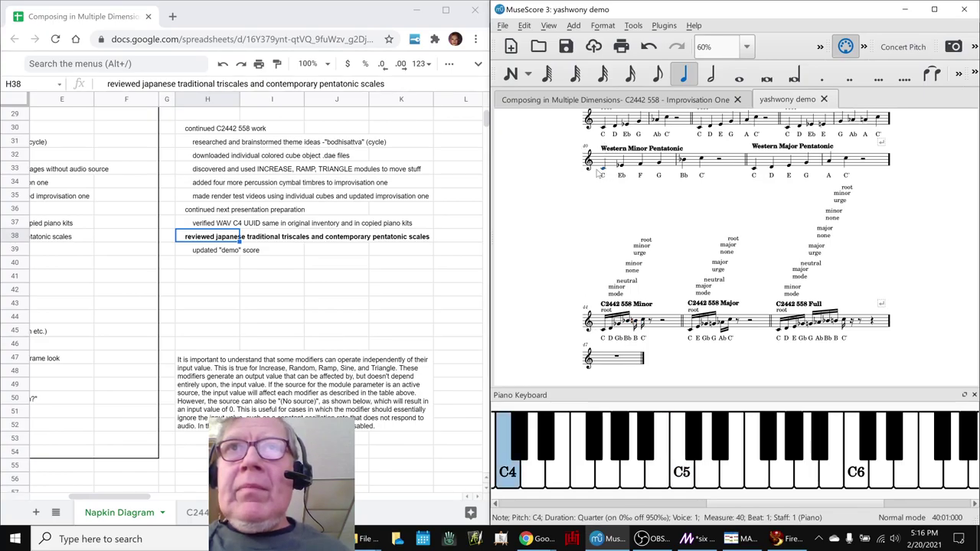
pyautogui.press('Right')
pyautogui.press('Right')
pyautogui.press('Right')
pyautogui.press('Right')
pyautogui.press('Right')
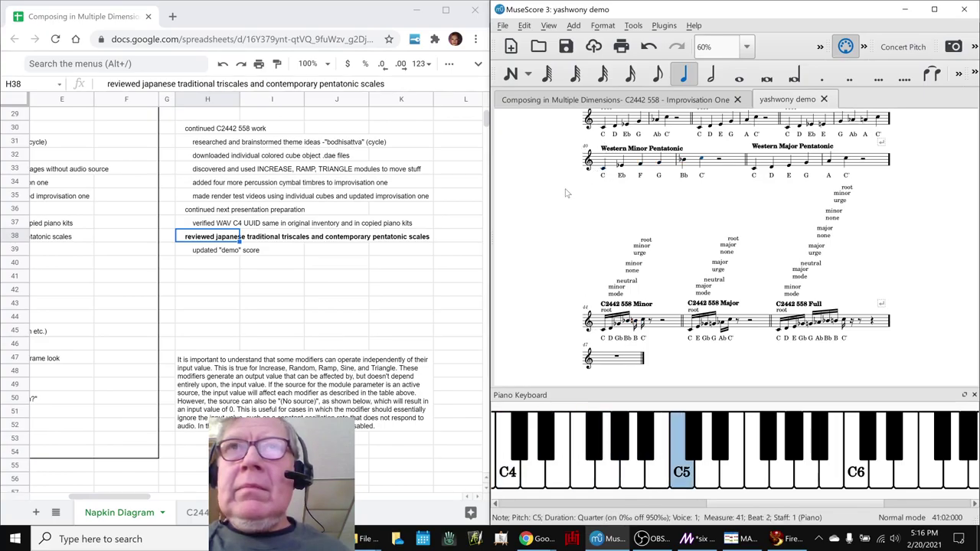
pyautogui.scroll(1, 568, 188)
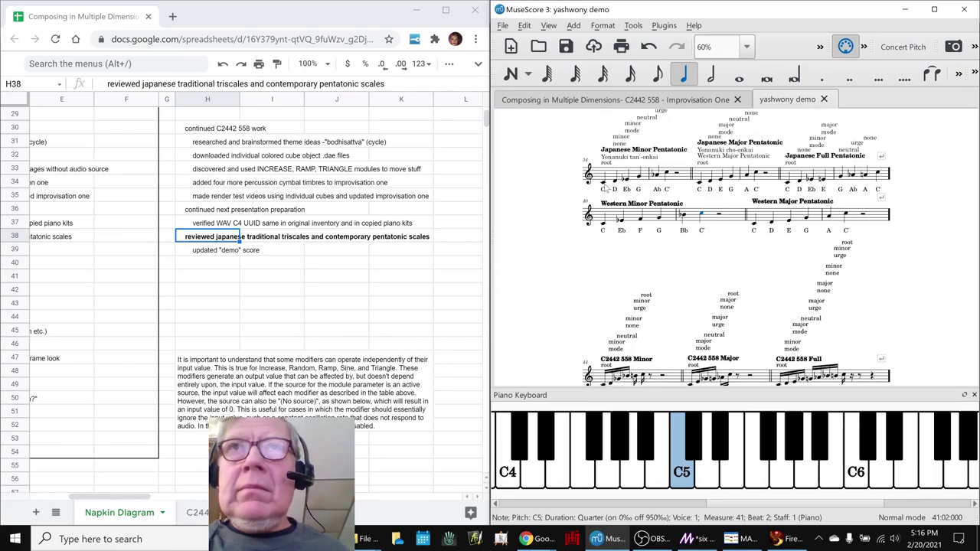
pyautogui.click(606, 186)
pyautogui.press('Right')
pyautogui.press('Right')
pyautogui.press('Right')
pyautogui.press('Right')
pyautogui.press('Right')
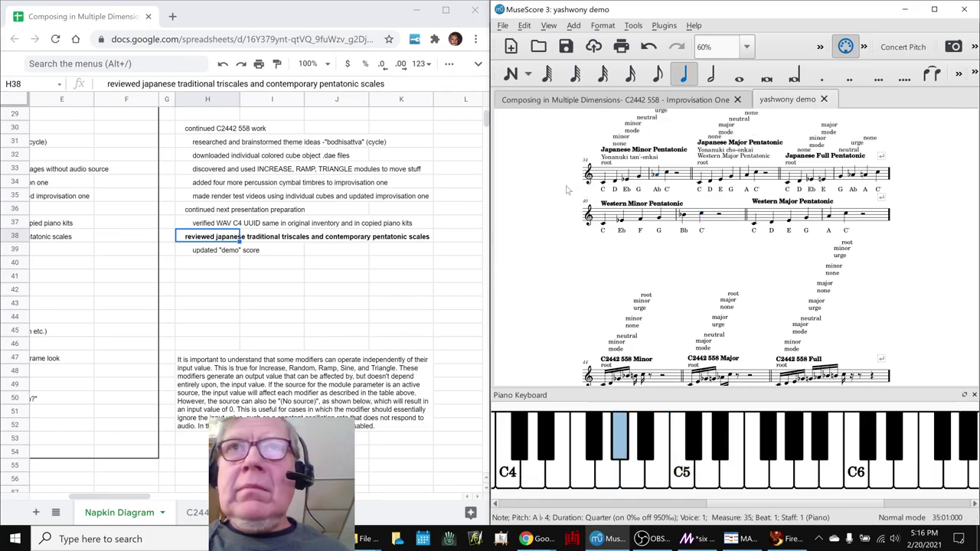
pyautogui.scroll(-1, 567, 197)
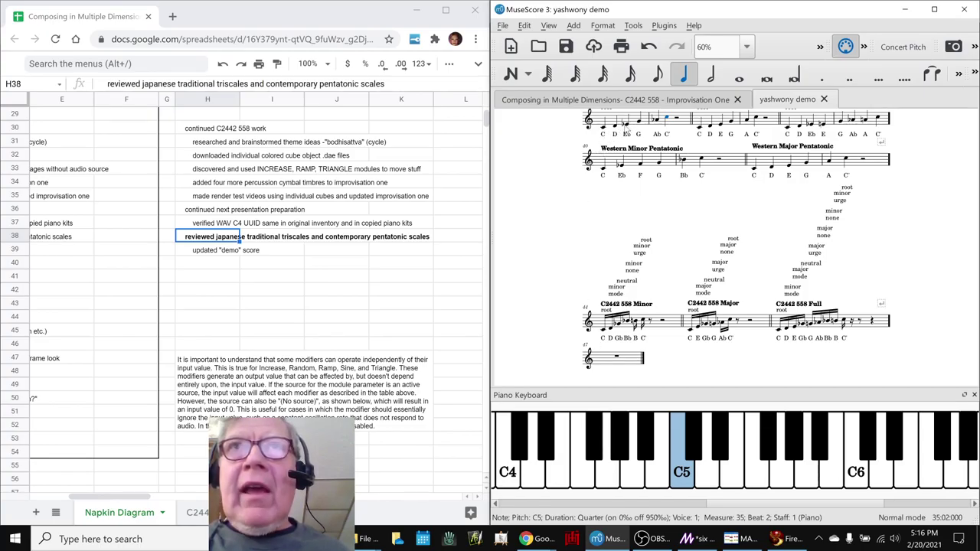
pyautogui.click(617, 129)
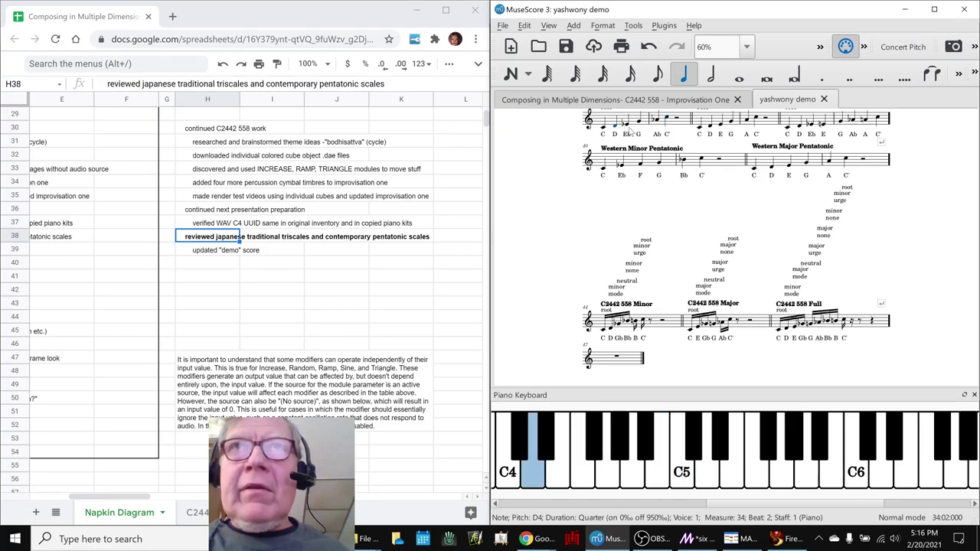
pyautogui.keyDown('shift'); pyautogui.click(628, 128); pyautogui.keyUp('shift')
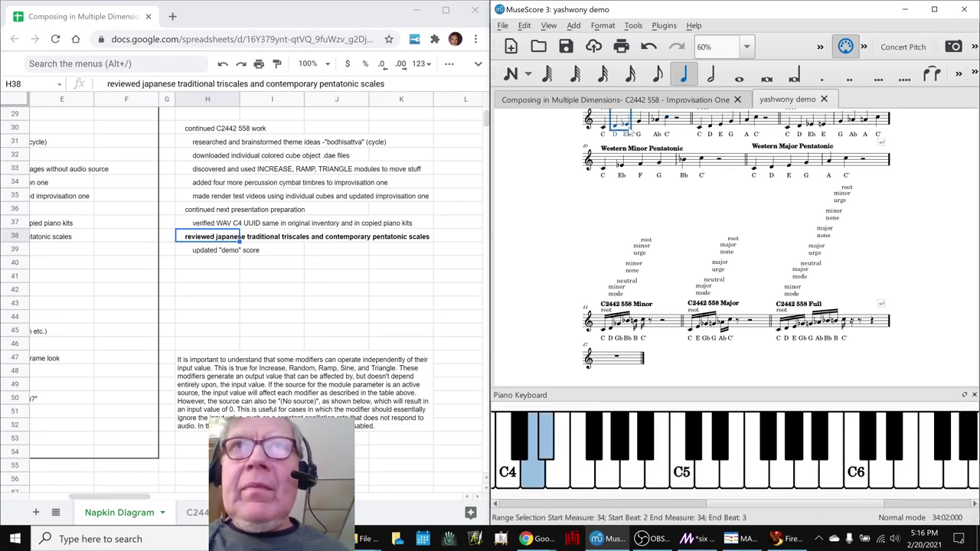
pyautogui.click(611, 326)
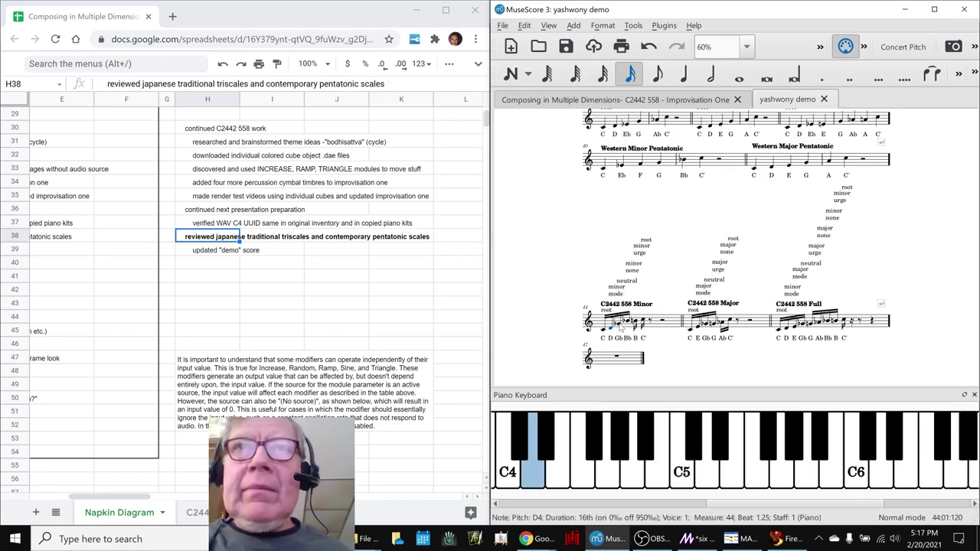
pyautogui.keyDown('shift'); pyautogui.click(621, 328); pyautogui.keyUp('shift')
pyautogui.press('Escape')
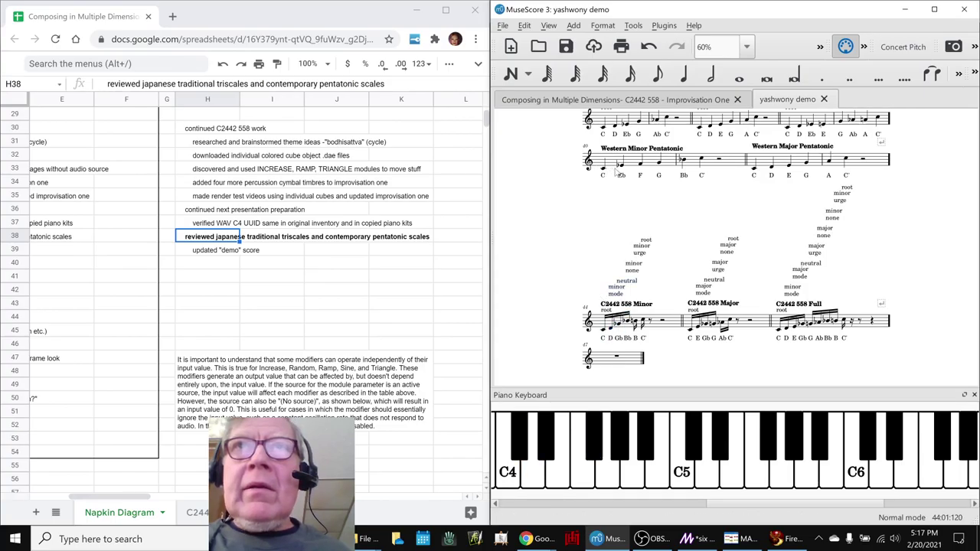
pyautogui.scroll(3, 601, 199)
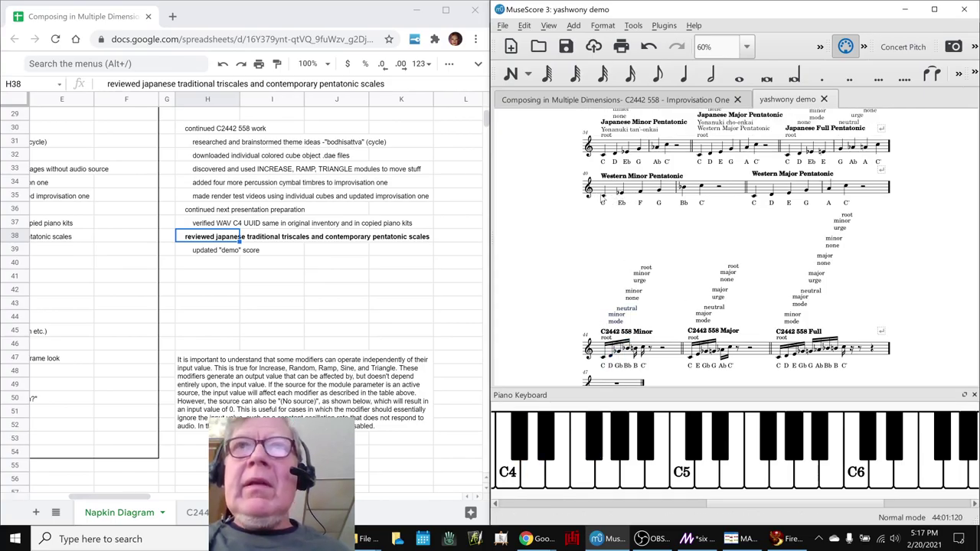
pyautogui.click(204, 254)
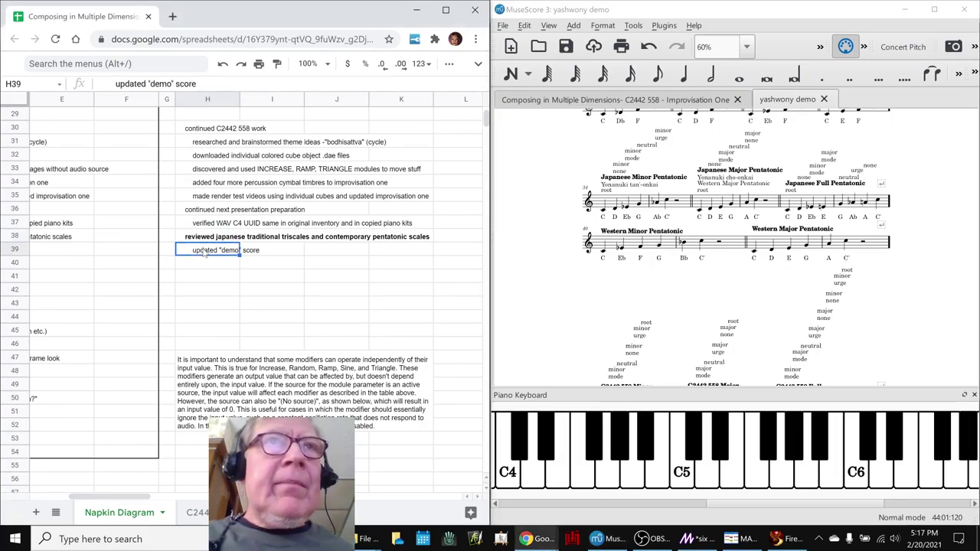
# Bold the presentation preparation log entry
pyautogui.press('Up')
pyautogui.press('Up')
pyautogui.press('Up')
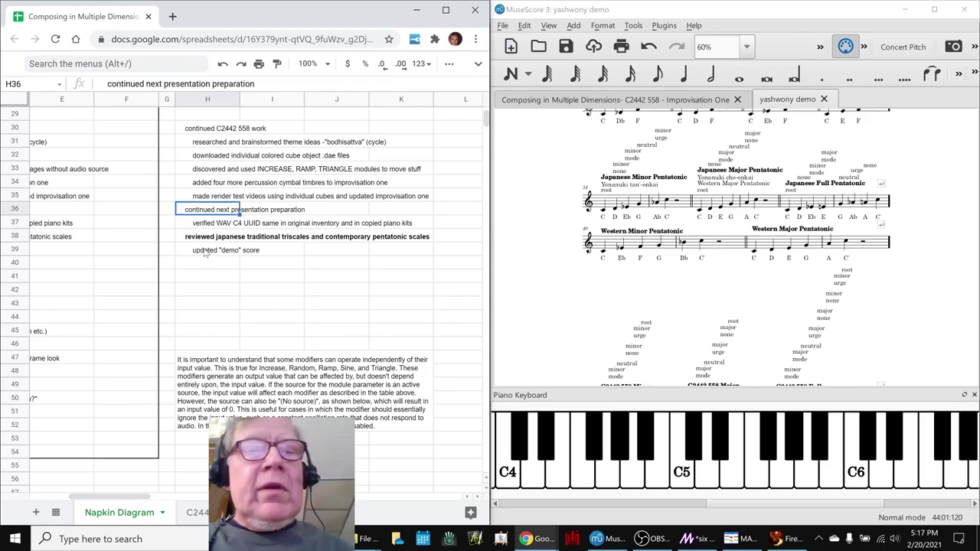
pyautogui.hotkey('ctrl', 'b')
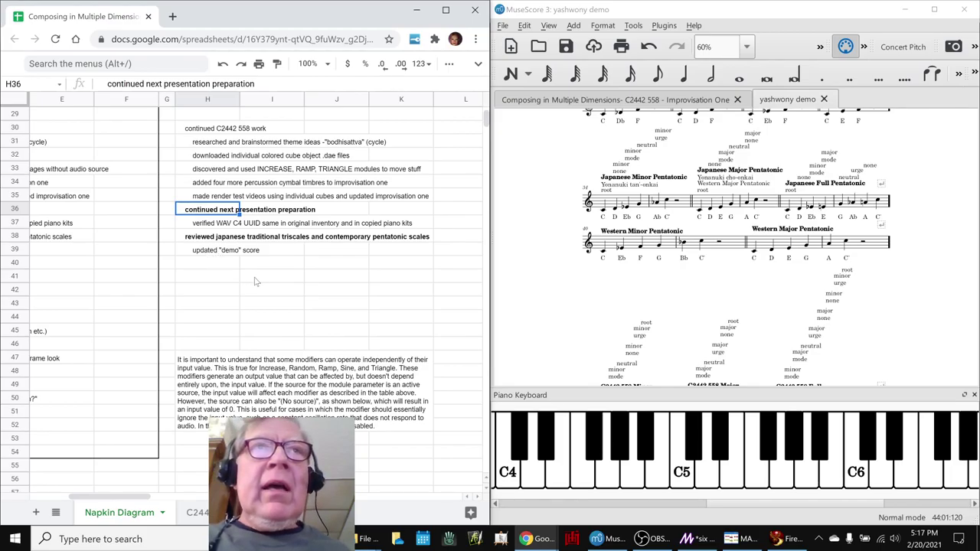
pyautogui.press('Up')
pyautogui.press('Up')
pyautogui.press('Up')
pyautogui.press('Up')
pyautogui.press('Up')
pyautogui.press('Up')
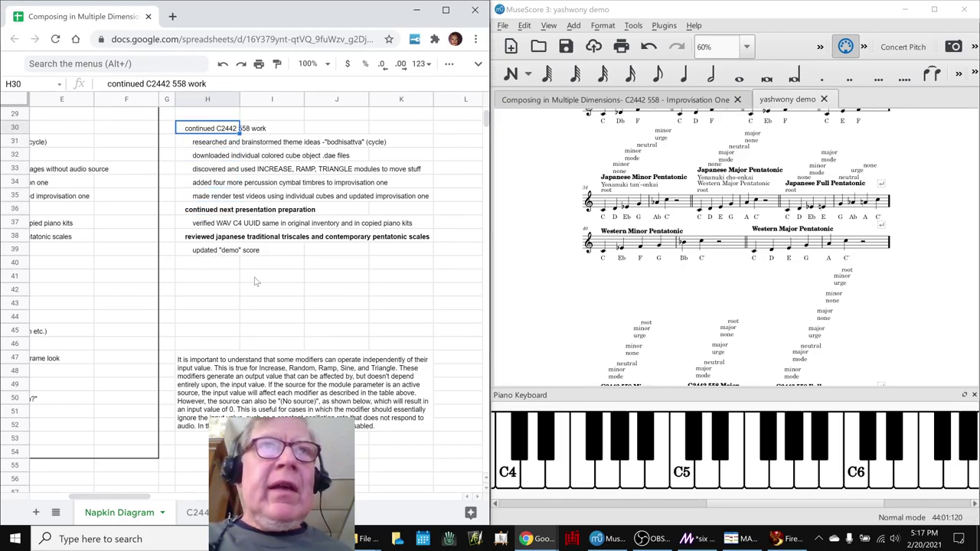
# Bold the INCREASE, RAMP, TRIANGLE entry and the cymbal timbres entry below it
pyautogui.press('Down')
pyautogui.press('Down')
pyautogui.press('Down')
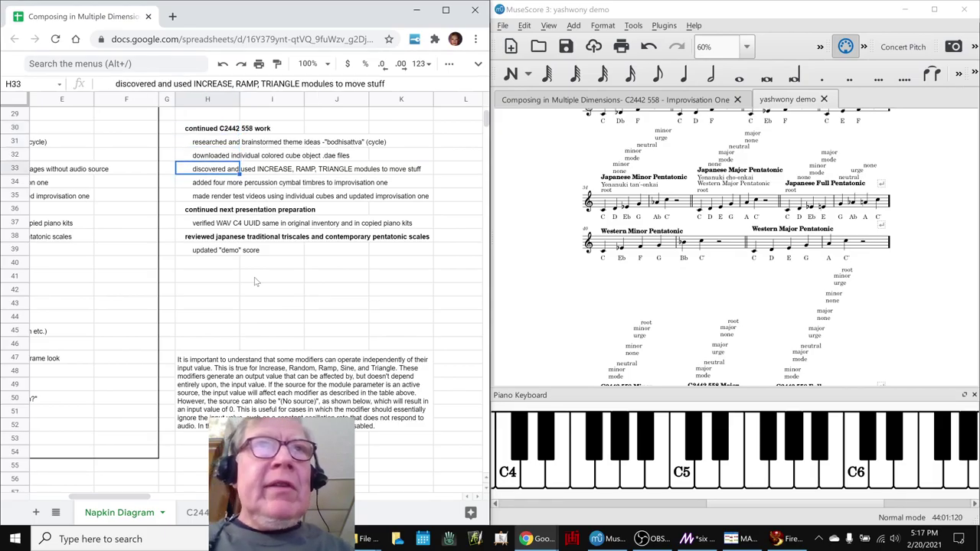
pyautogui.press('Down')
pyautogui.press('Up')
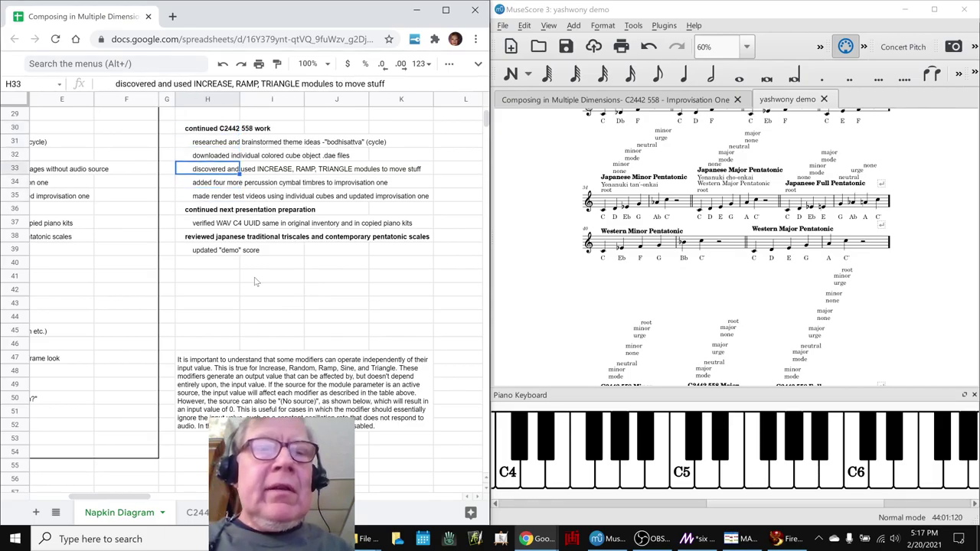
pyautogui.hotkey('ctrl', 'b')
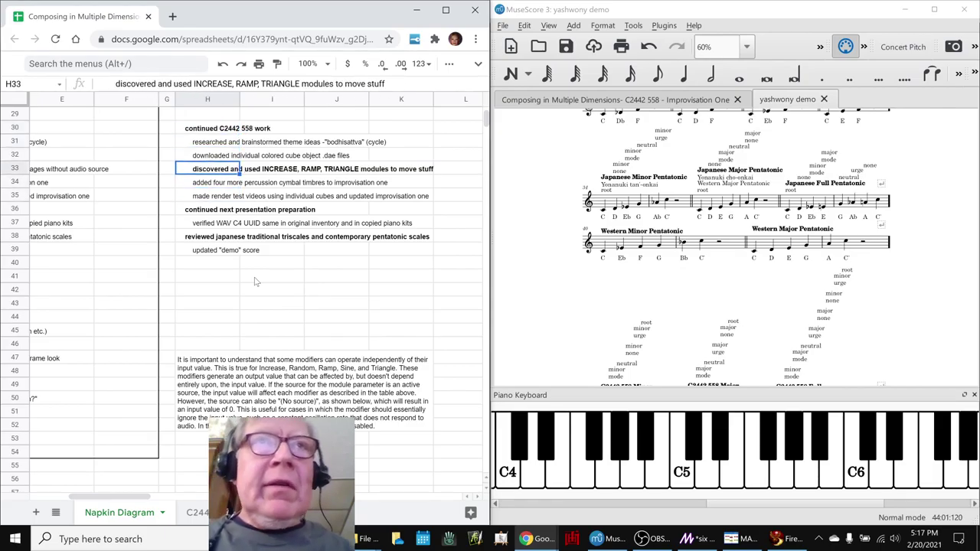
pyautogui.press('Down')
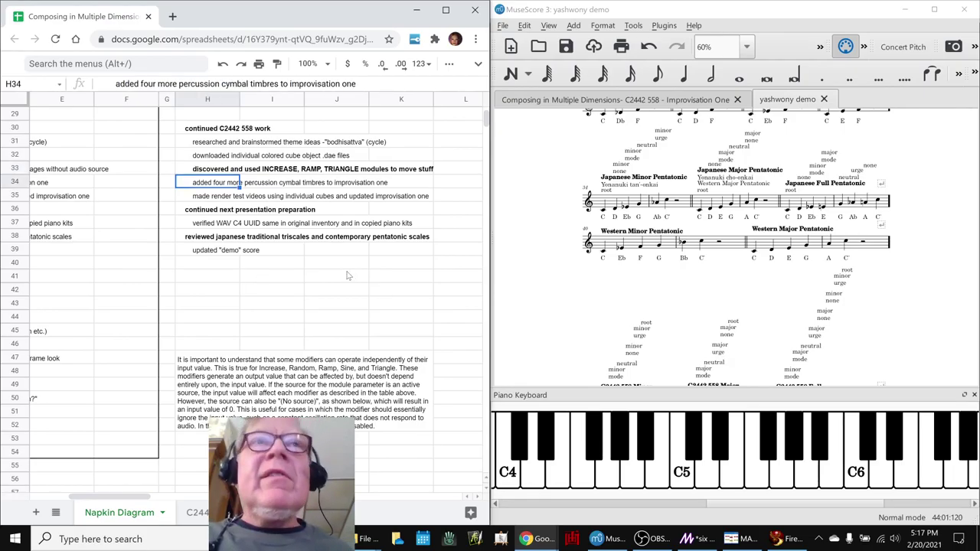
pyautogui.hotkey('ctrl', 'b')
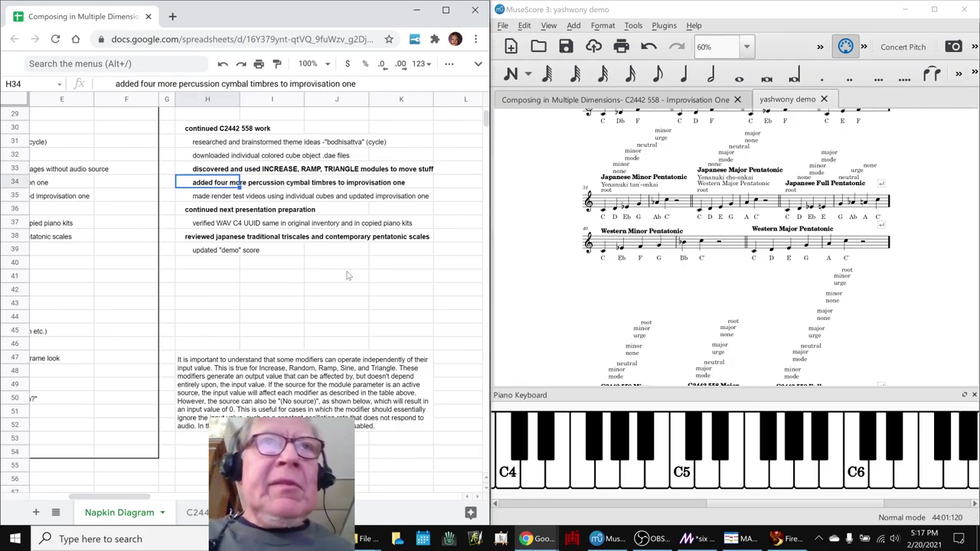
pyautogui.click(556, 284)
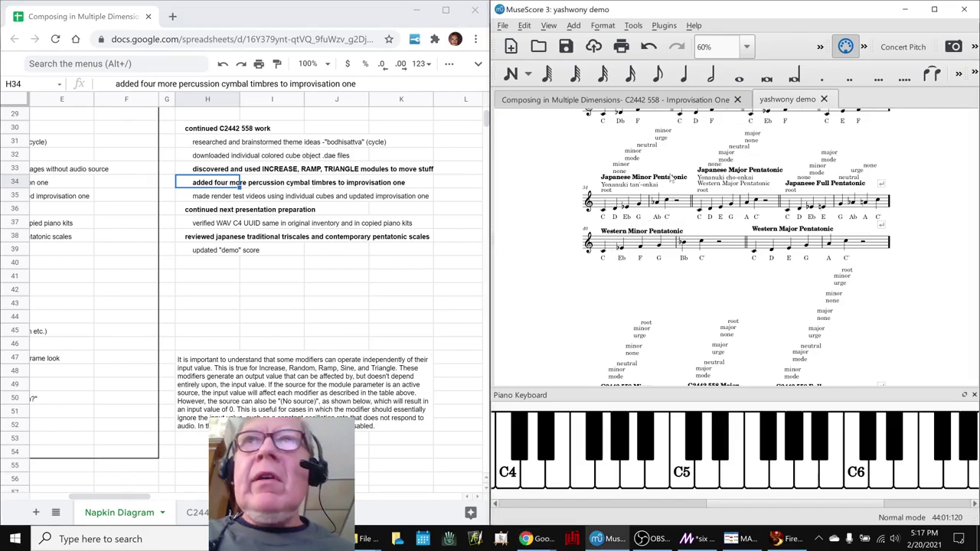
pyautogui.click(646, 102)
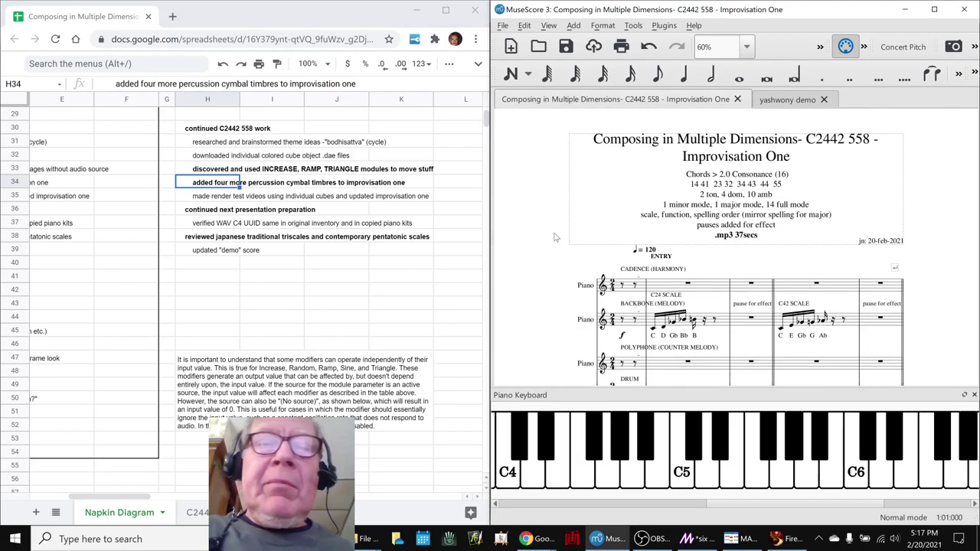
# Inspect the open hi-hat (measure 3), ride cymbal (measure 5) and crash cymbal notes
pyautogui.hotkey('ctrl', 'Home')
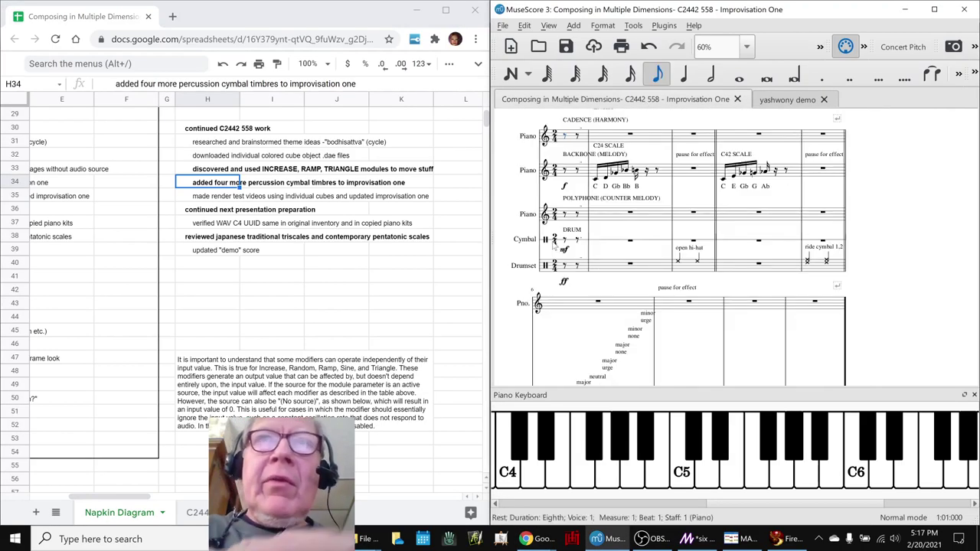
pyautogui.click(679, 262)
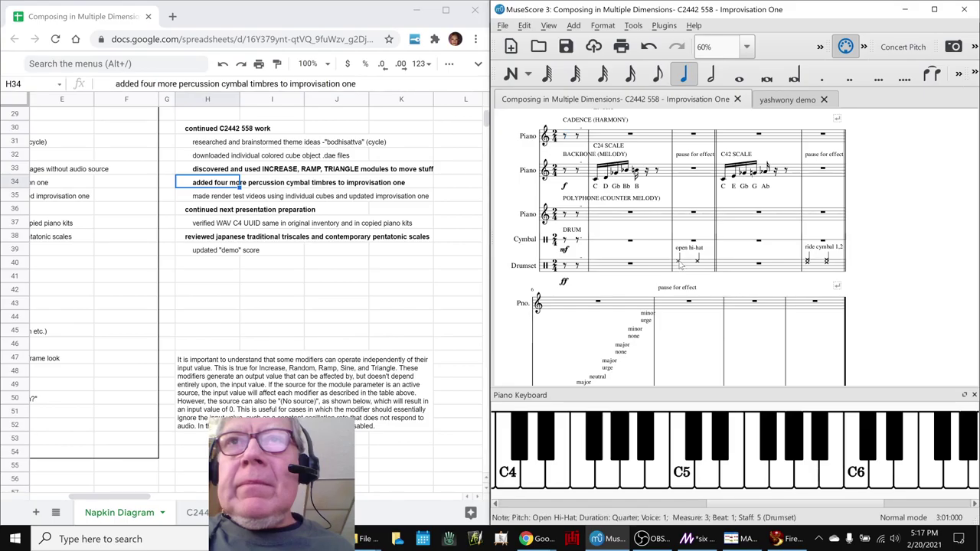
pyautogui.click(806, 261)
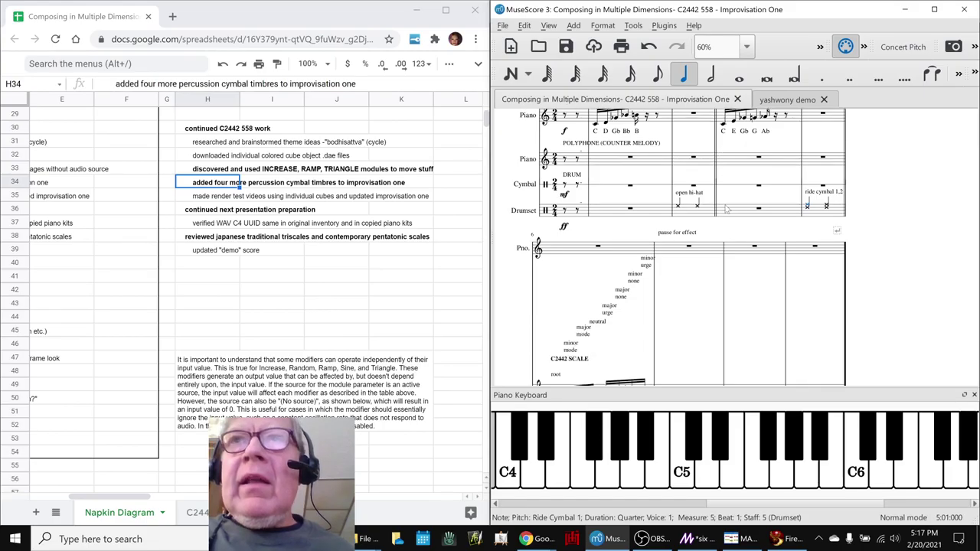
pyautogui.scroll(-8, 718, 209)
pyautogui.scroll(-6, 728, 208)
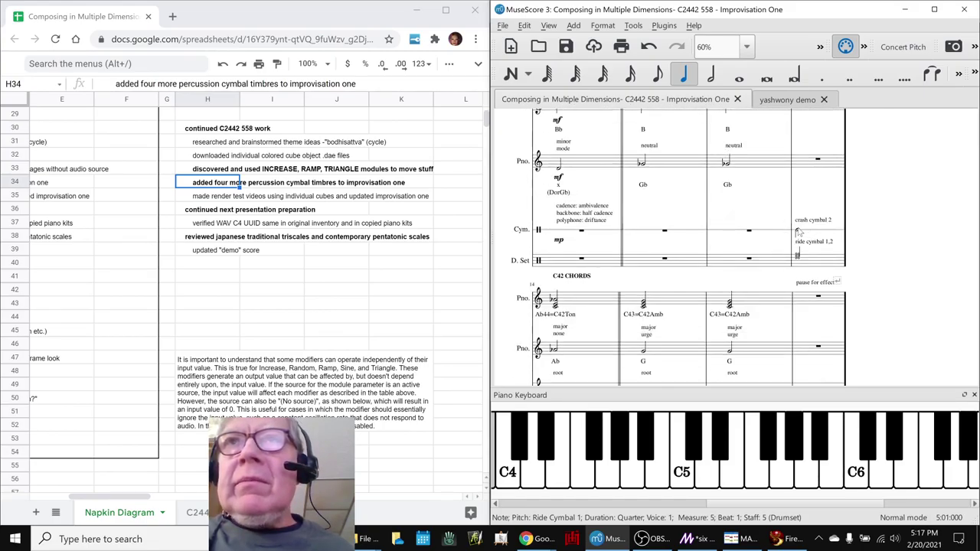
pyautogui.click(797, 232)
pyautogui.click(906, 268)
# Return to measure 1 and play the Improvisation One score from the start
pyautogui.scroll(-3, 904, 266)
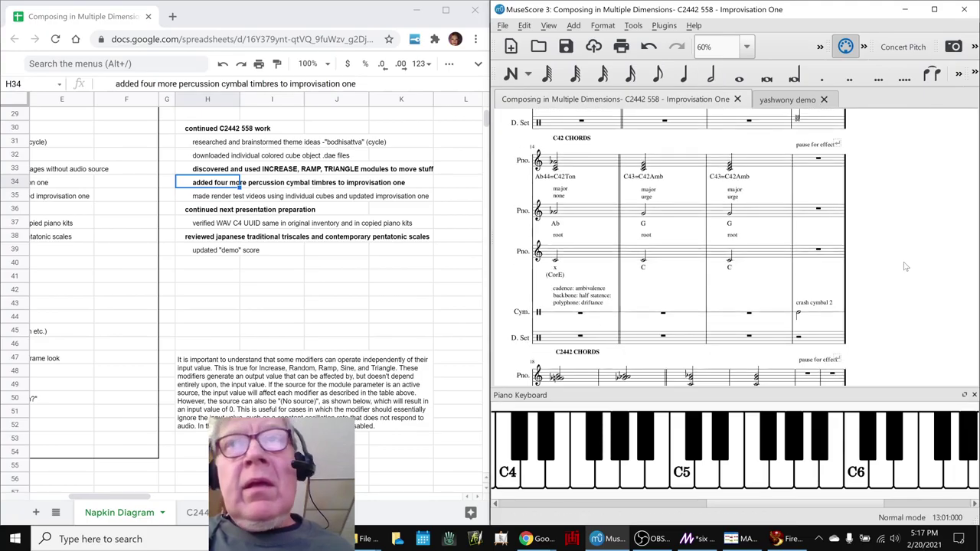
pyautogui.scroll(4, 905, 264)
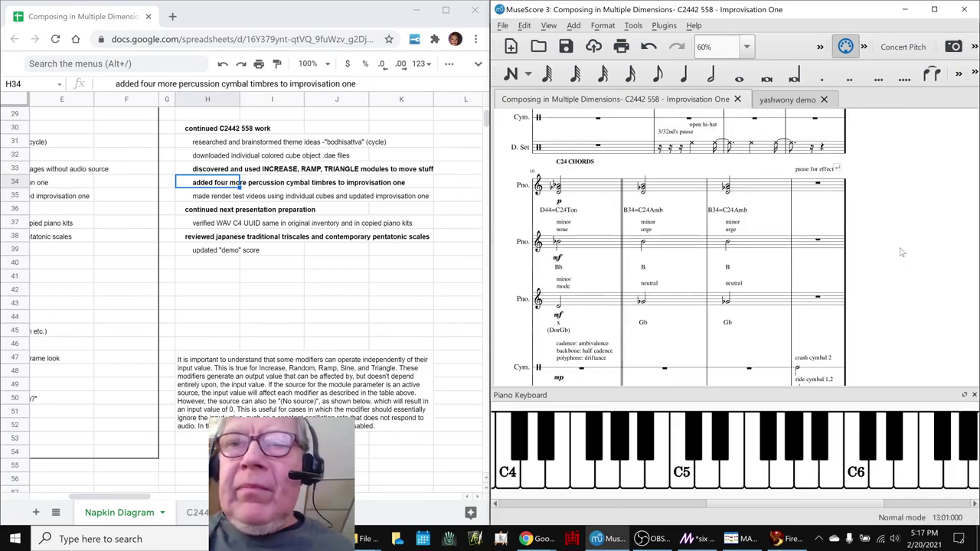
pyautogui.press('Home')
pyautogui.hotkey('ctrl', 'Home')
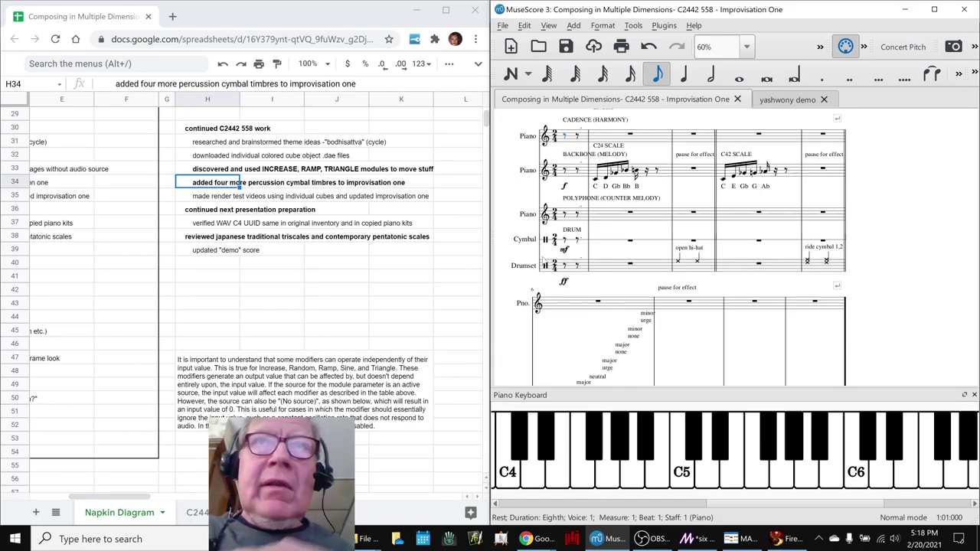
pyautogui.click(504, 194)
pyautogui.press('space')
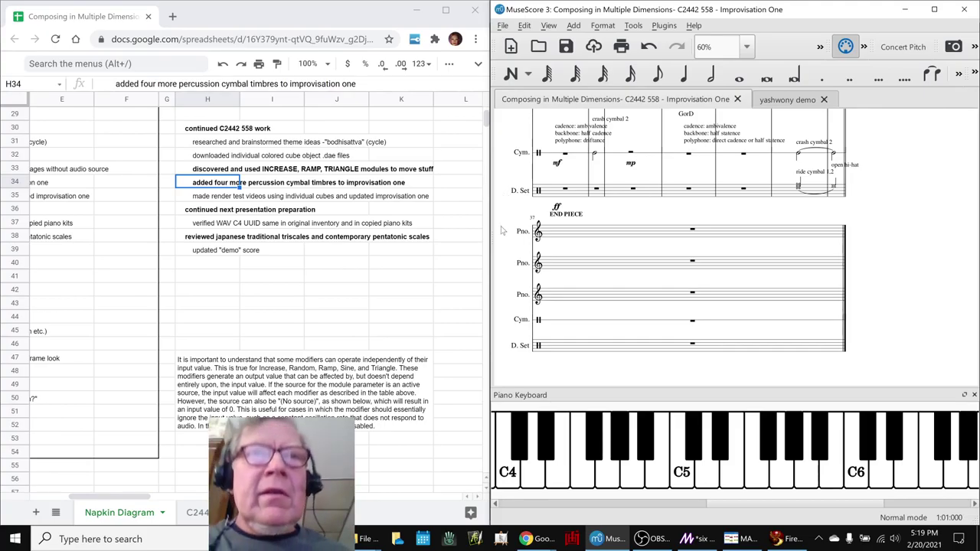
# Navigate the Ideas Next Time list down to the 'continue animation work' idea, then switch to OBS
pyautogui.click(215, 290)
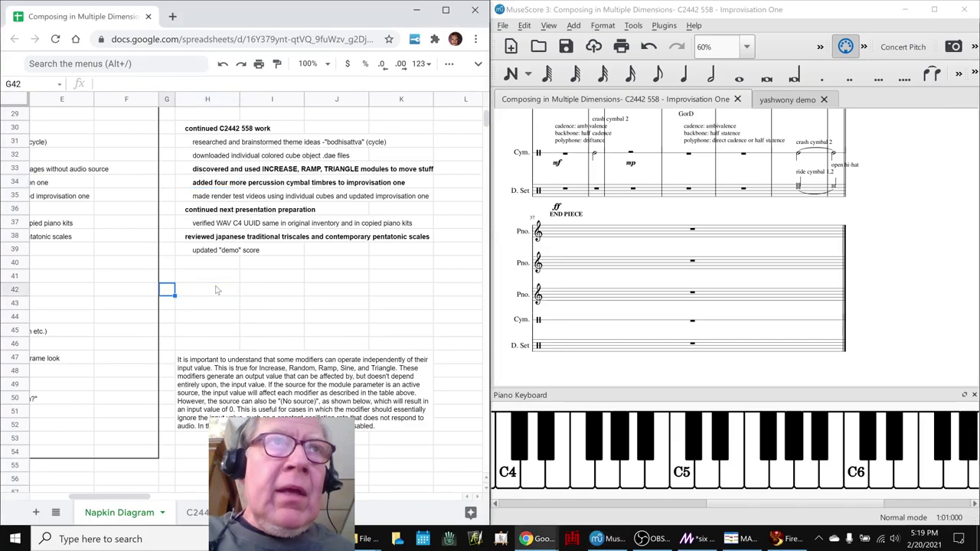
pyautogui.press('Left')
pyautogui.press('Left')
pyautogui.press('Left')
pyautogui.press('Left')
pyautogui.press('Left')
pyautogui.press('Left')
pyautogui.press('Left')
pyautogui.press('Up')
pyautogui.press('Right')
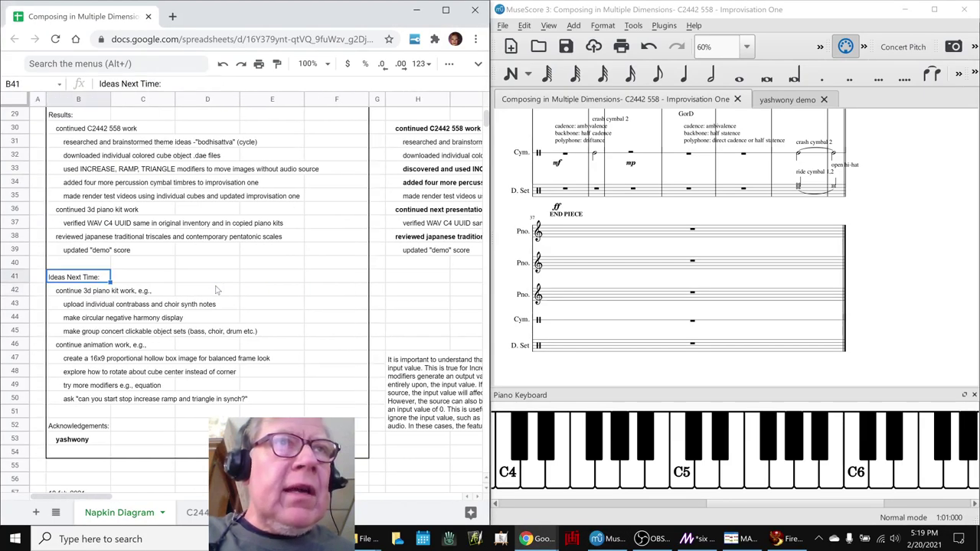
pyautogui.press('Down')
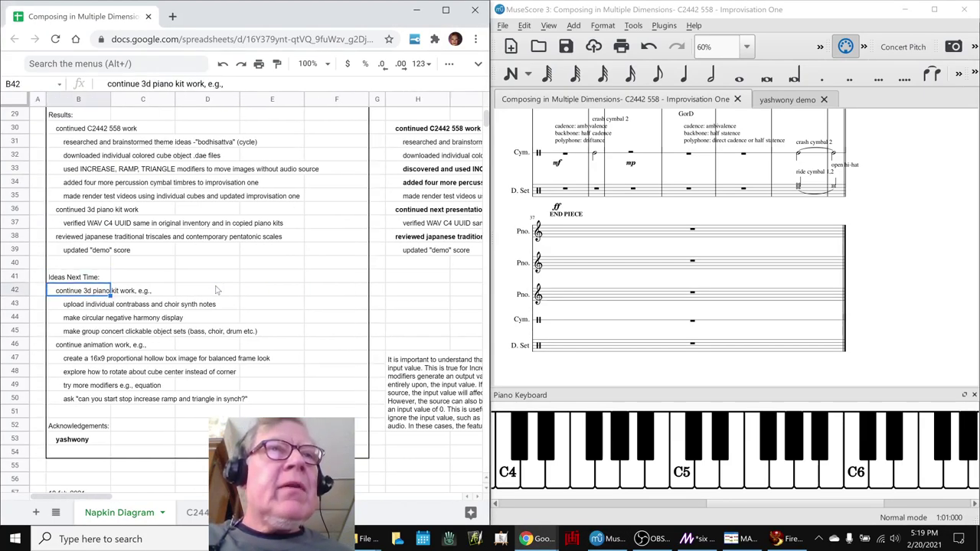
pyautogui.press('Down')
pyautogui.press('Down')
pyautogui.press('Down')
pyautogui.press('Down')
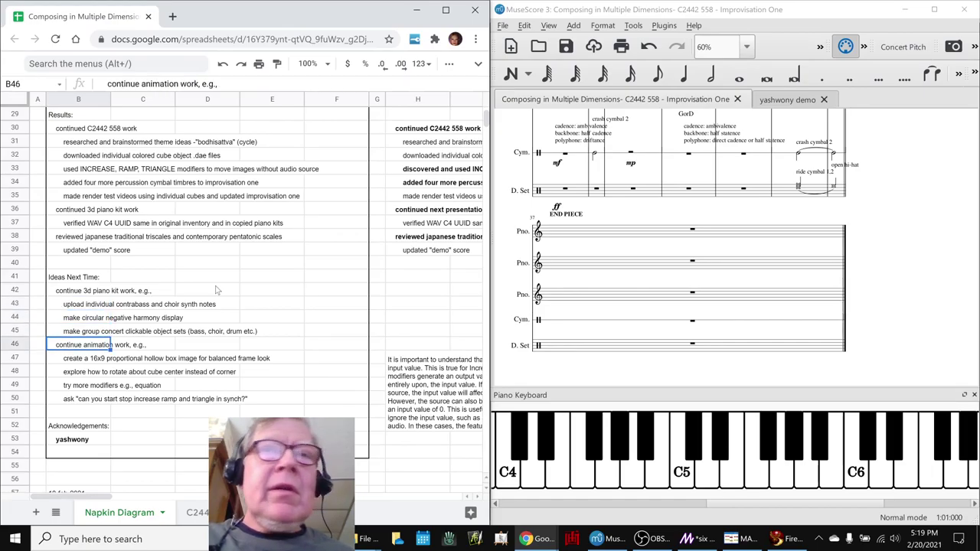
pyautogui.click(643, 540)
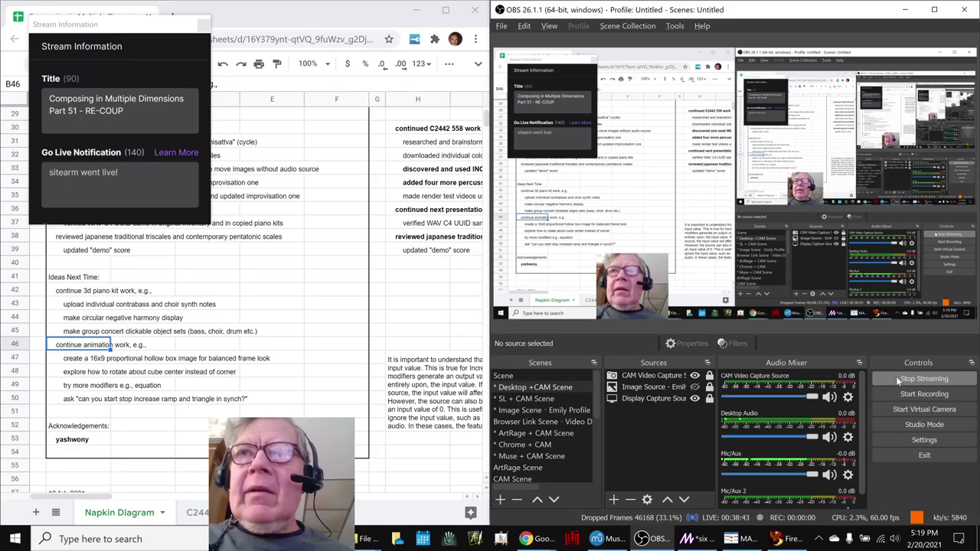